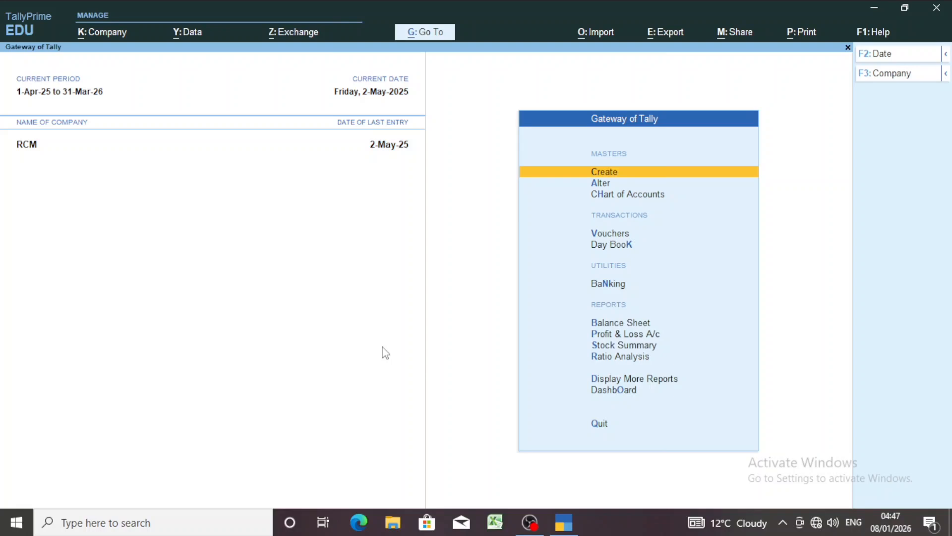
Open the first masked company in the data folder and enter its TallyVault password
key(alt)
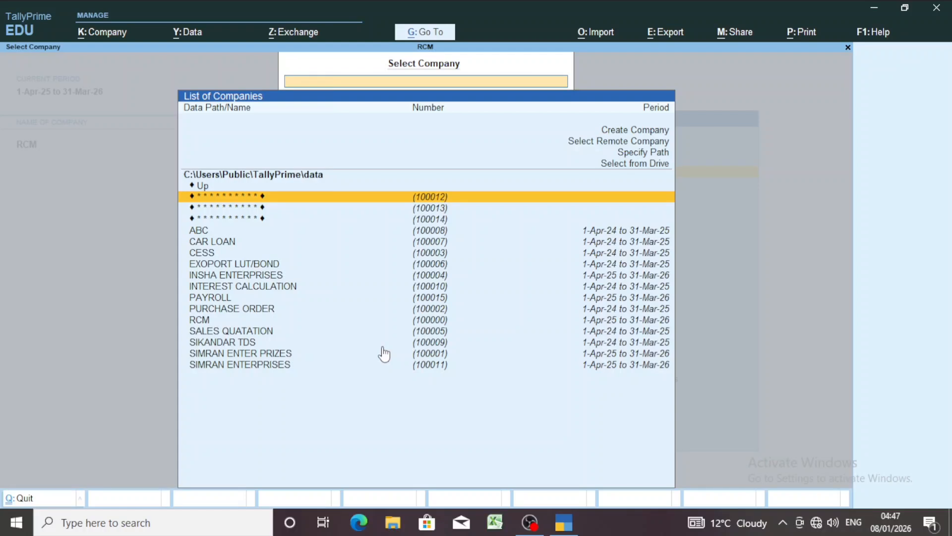
key(Return)
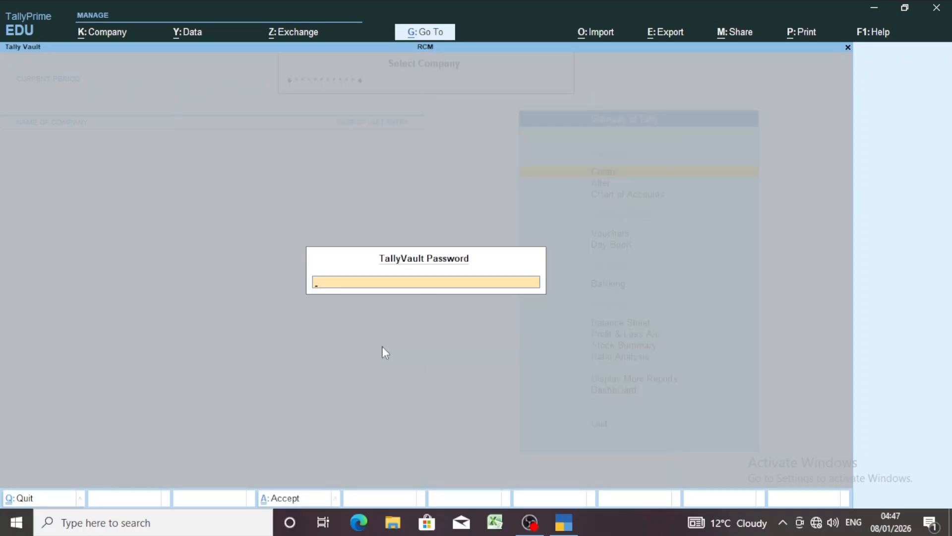
key(Return)
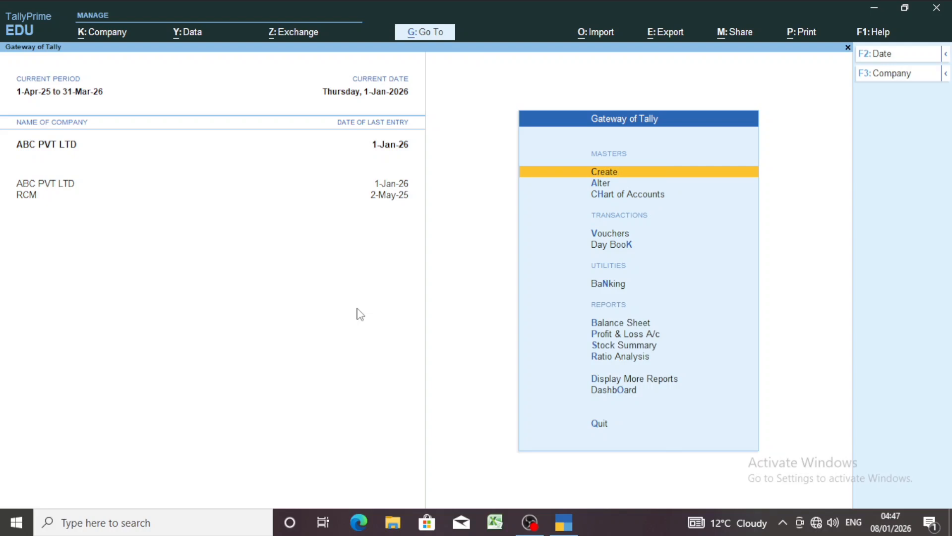
Start voucher entry for the company and switch to a new Sales voucher
key(Down)
key(Down)
key(Down)
key(Down)
key(Up)
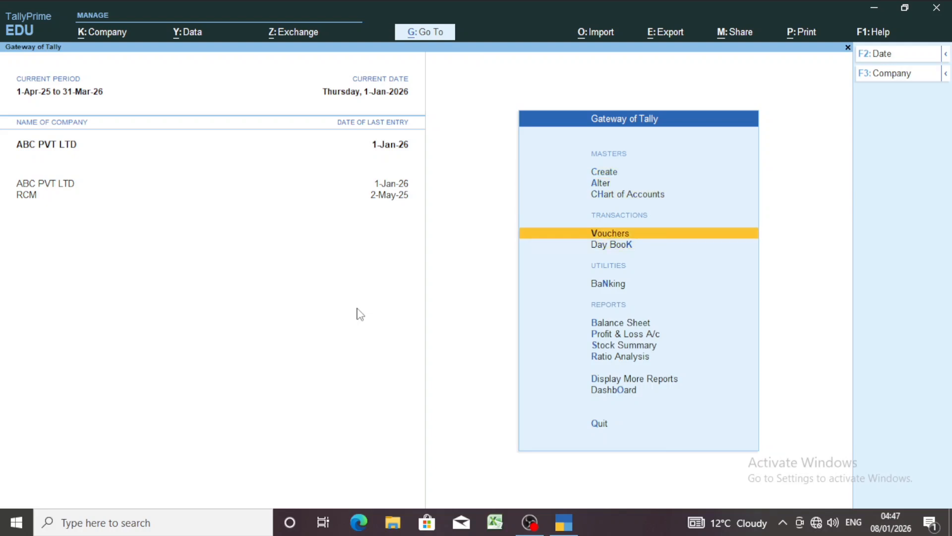
key(Return)
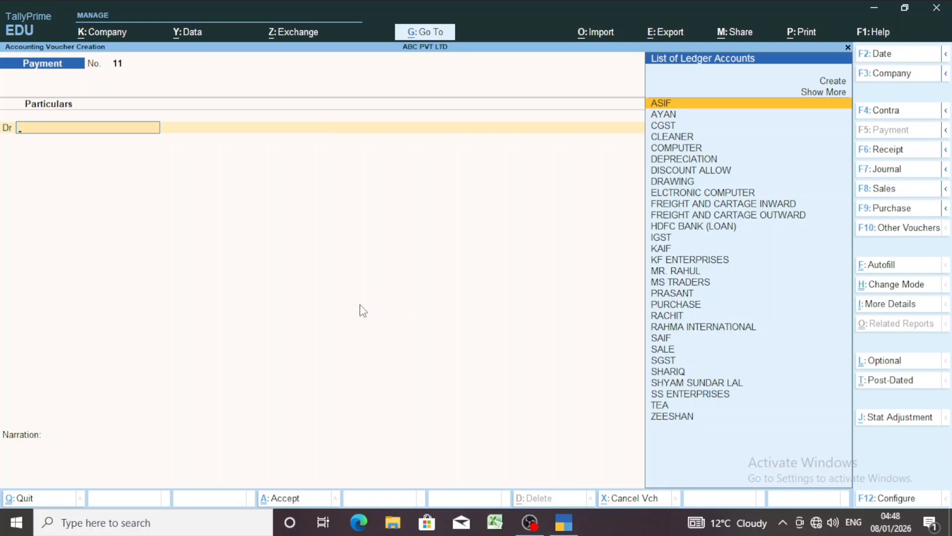
key(F8)
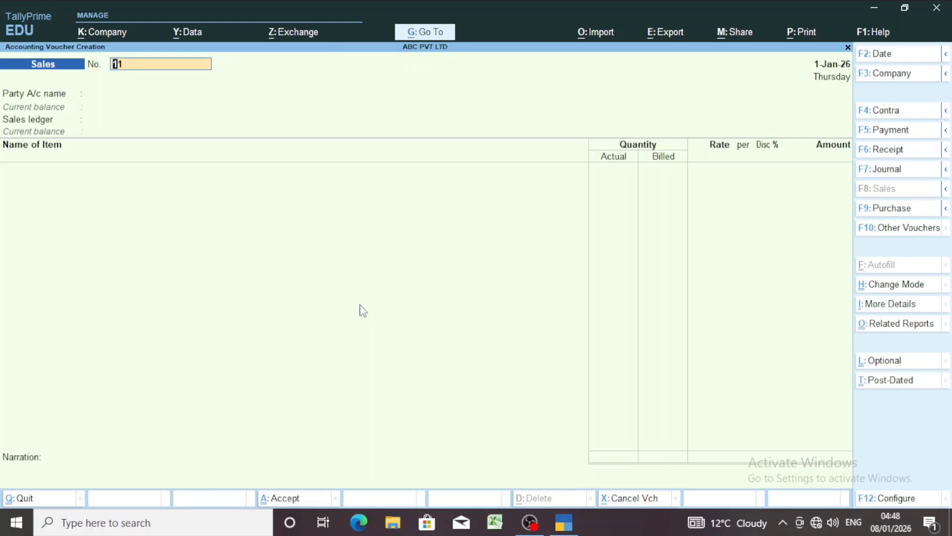
Change the sales voucher's mode from Item Invoice to As Voucher
key(ctrl)
key(ctrl)
key(ctrl+h)
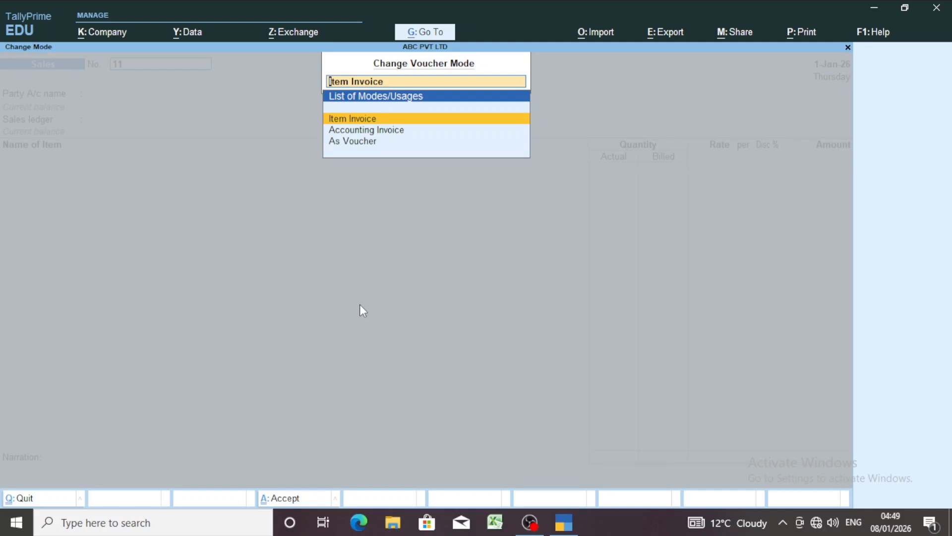
key(Down)
key(Down)
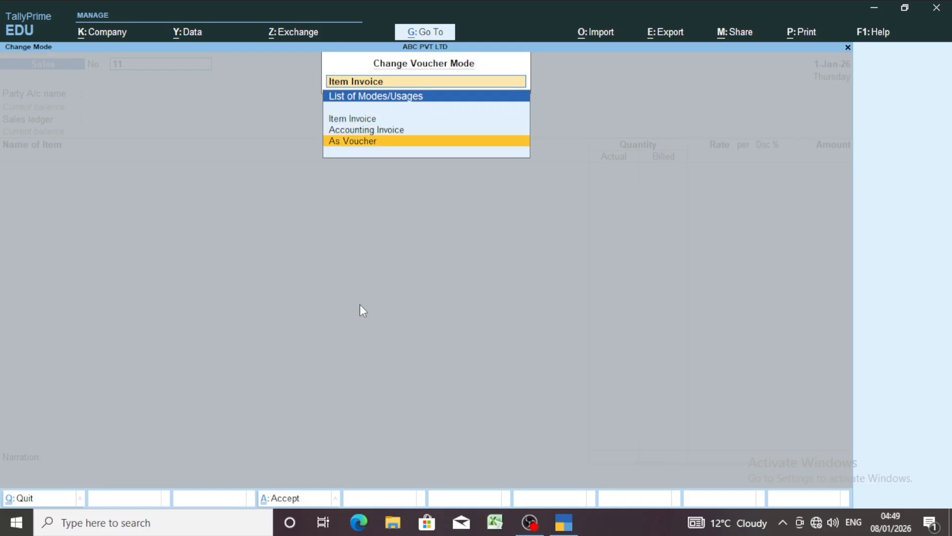
key(Return)
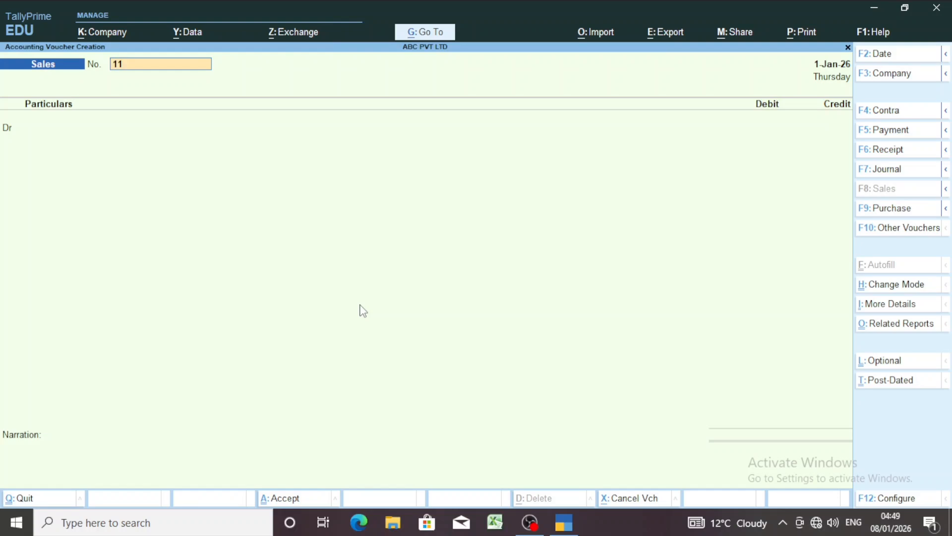
Set the sales voucher date to 2-1-2026 and accept the proposed voucher number
key(F2)
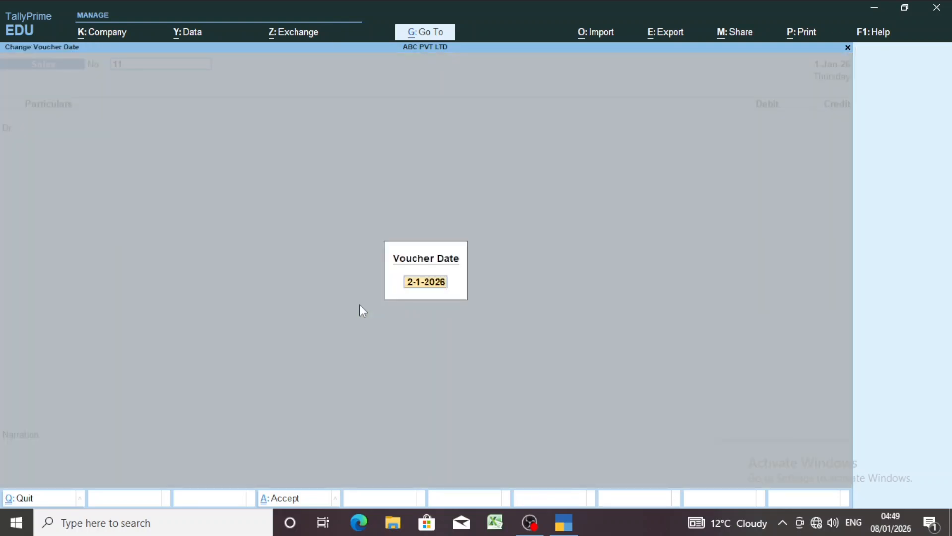
text(2-1)
key(Return)
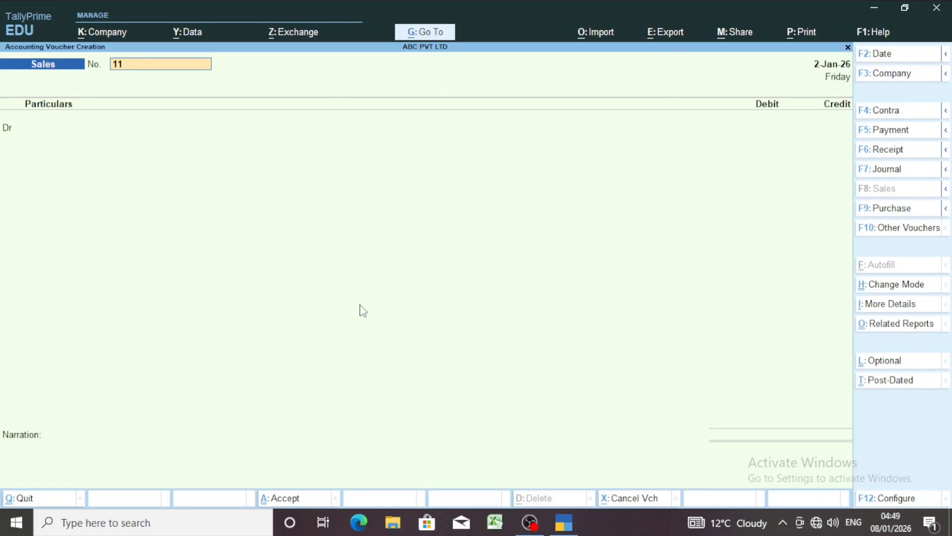
key(Return)
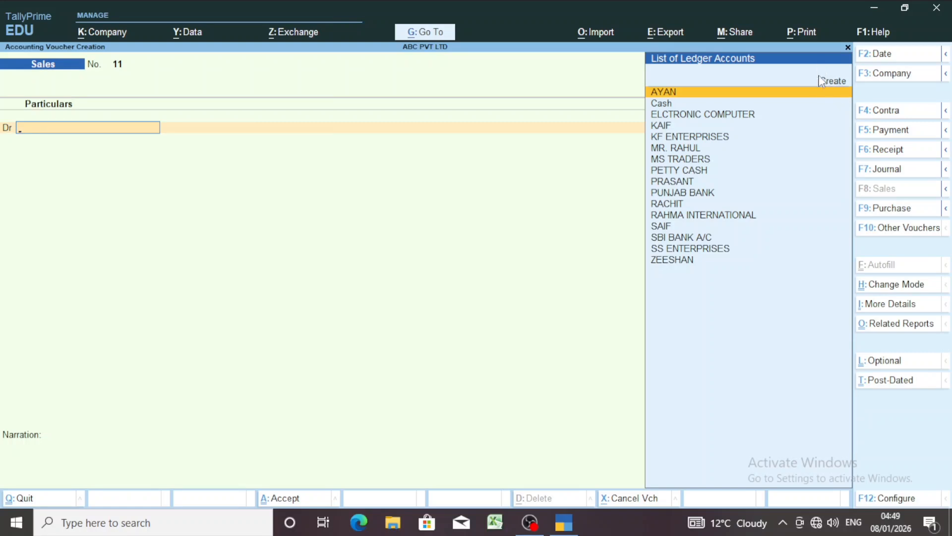
Create a new ledger from the voucher's debit line, naming it with the customer's name followed by A/C
key(Up)
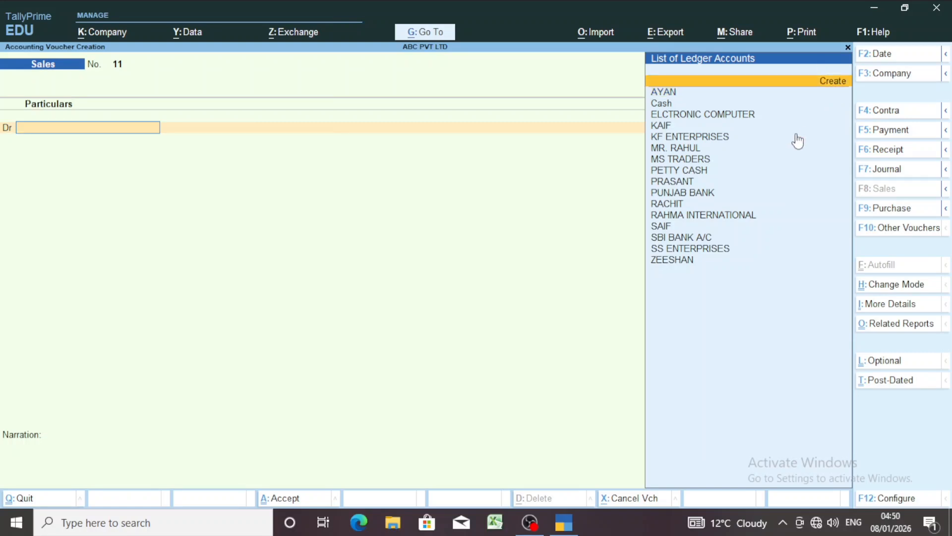
key(Return)
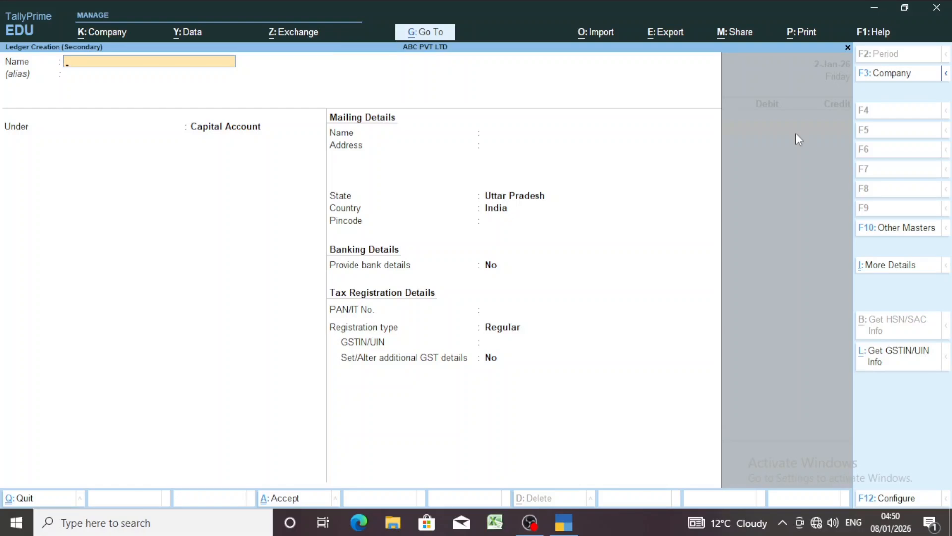
text(RAM A/C)
key(Return)
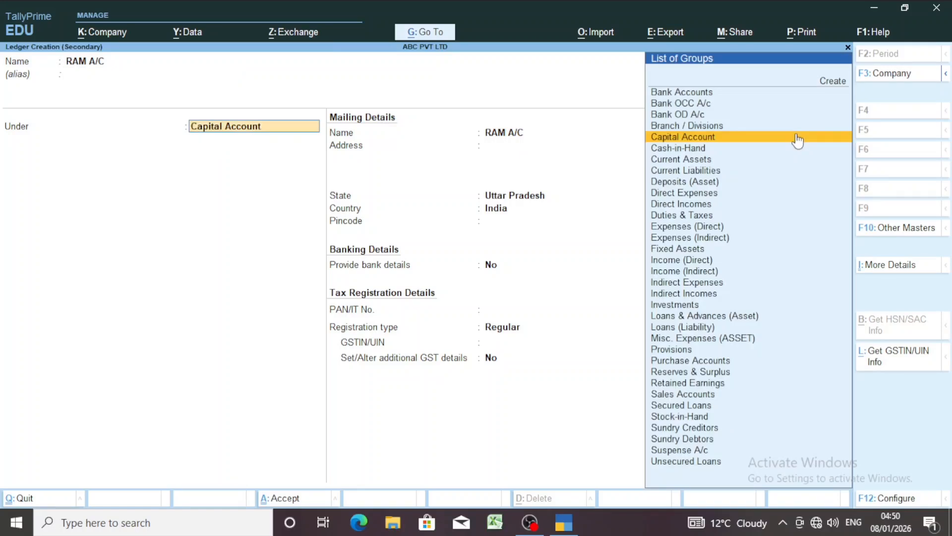
Place the customer's ledger under Sundry Debtors, keeping the default bill-by-bill, credit, mailing and banking settings
text(su)
key(Down)
key(Down)
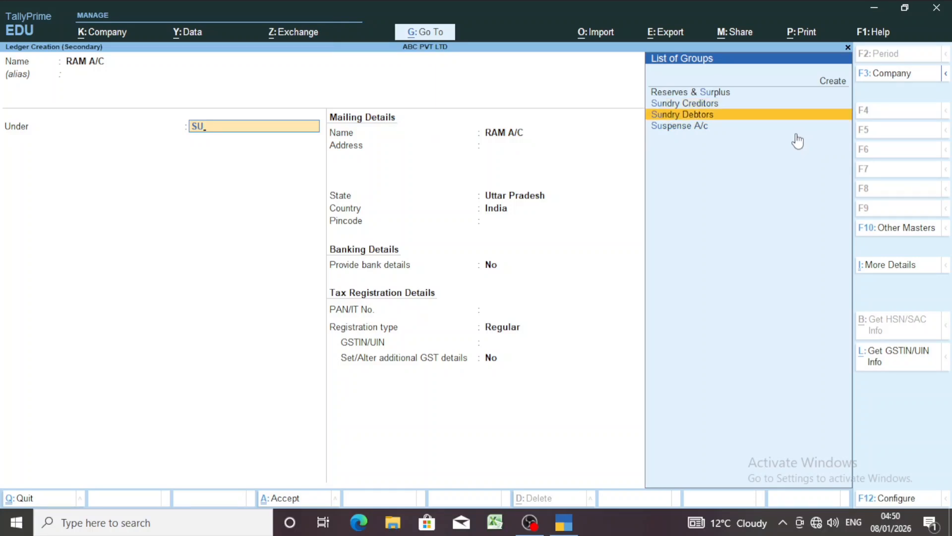
key(Return)
key(Return)
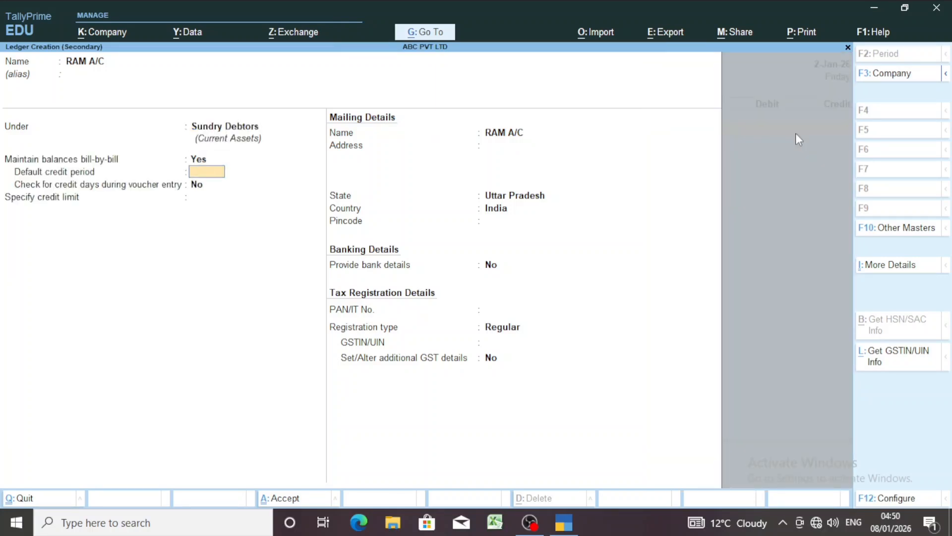
key(Return)
key(Return)
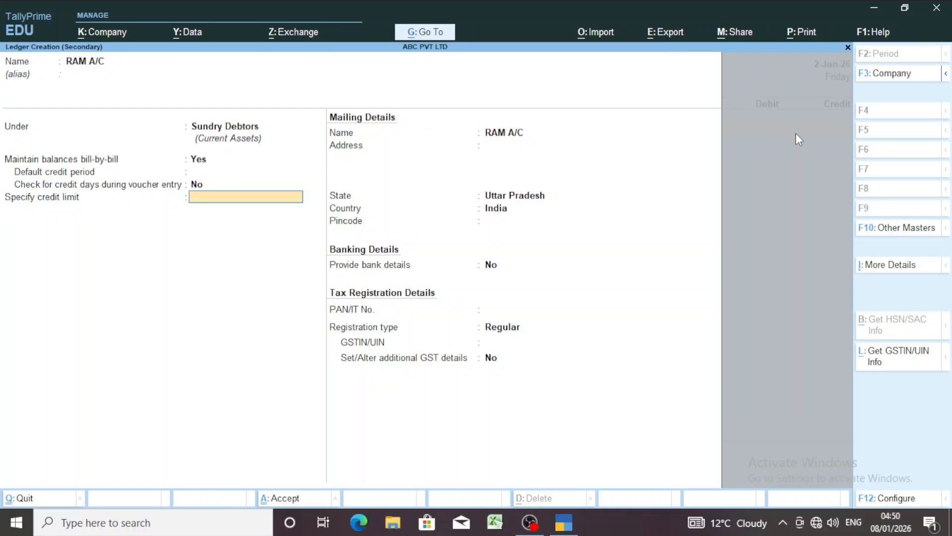
key(Return)
Set the customer ledger's GST registration type to Unregistered/Consumer and save the ledger
key(Return)
key(Return)
key(Return)
key(Return)
key(Return)
key(Return)
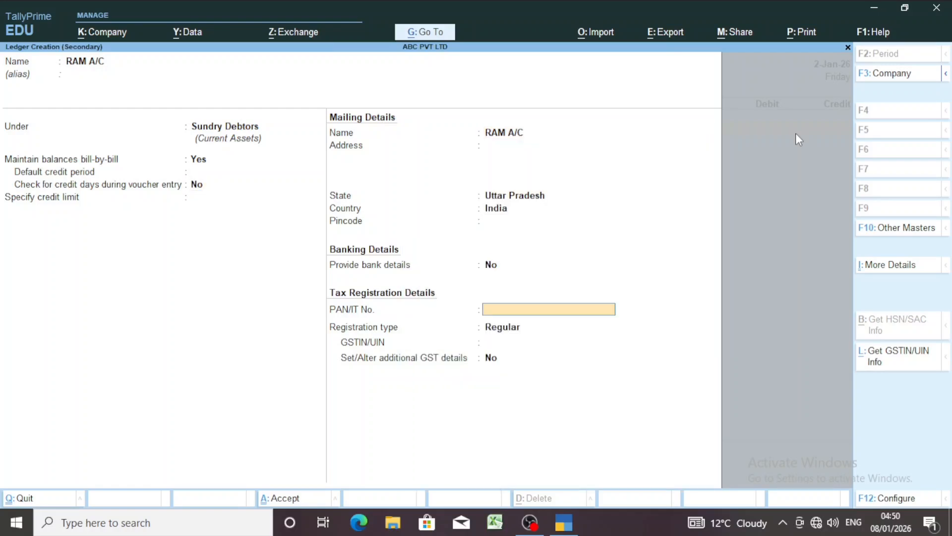
key(Return)
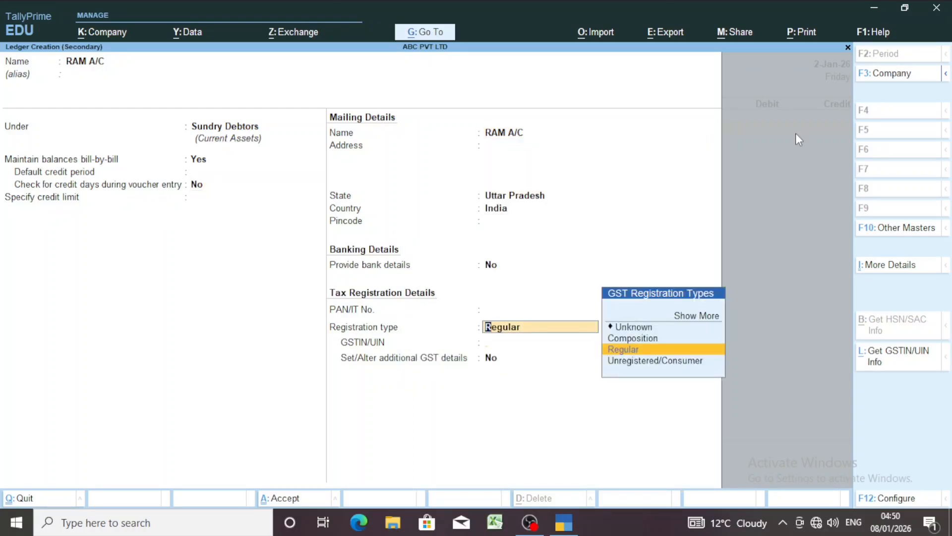
key(Return)
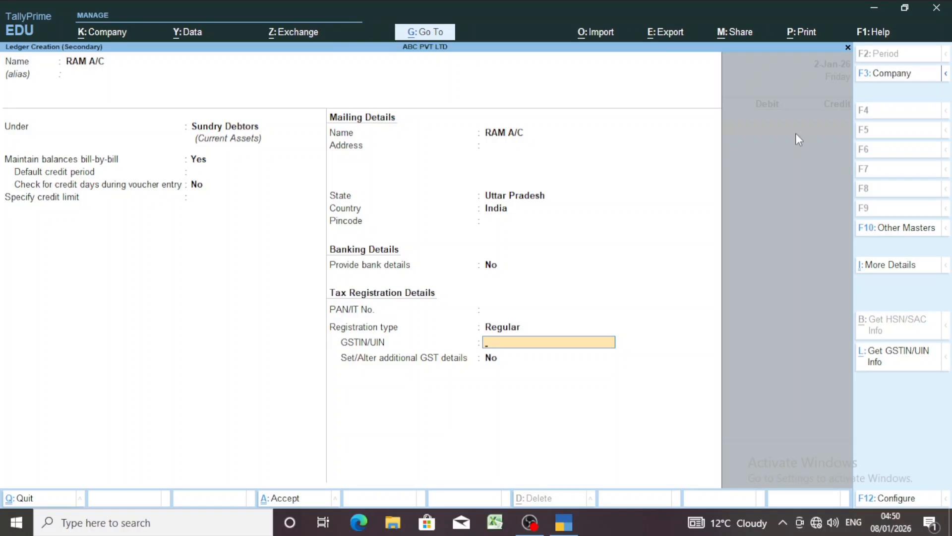
key(BackSpace)
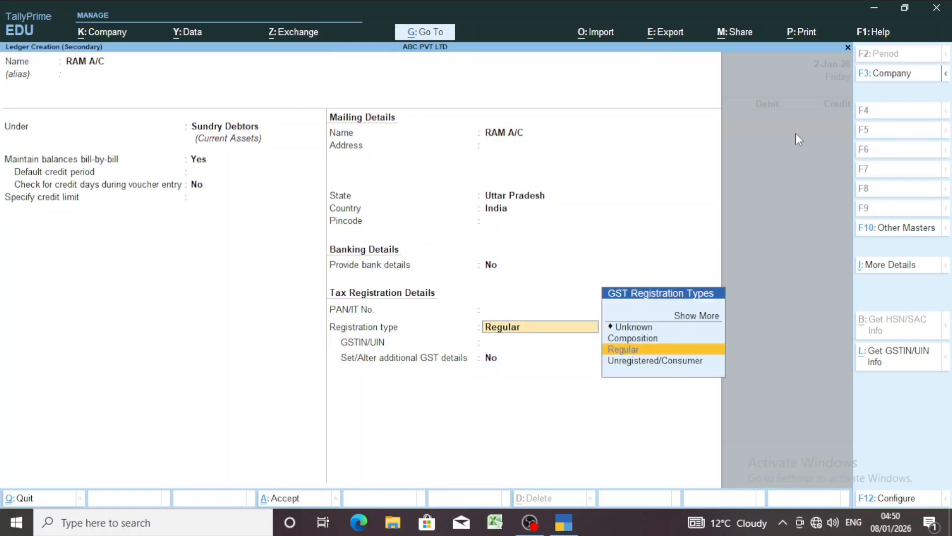
key(Down)
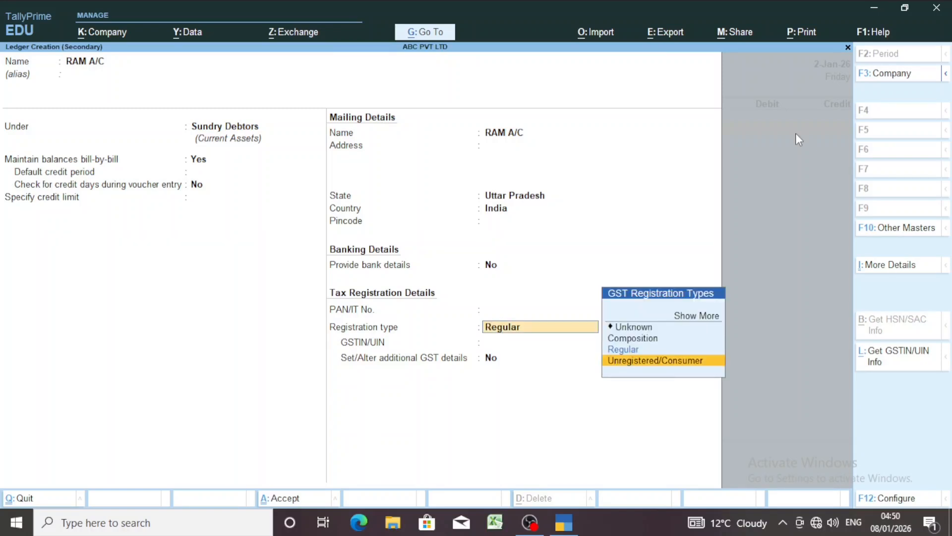
key(Return)
key(Return)
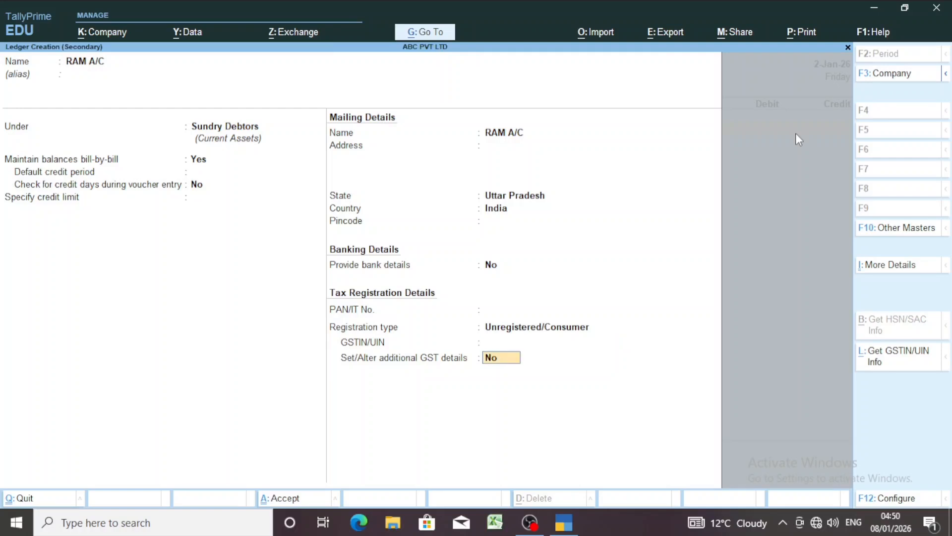
key(Return)
key(Return)
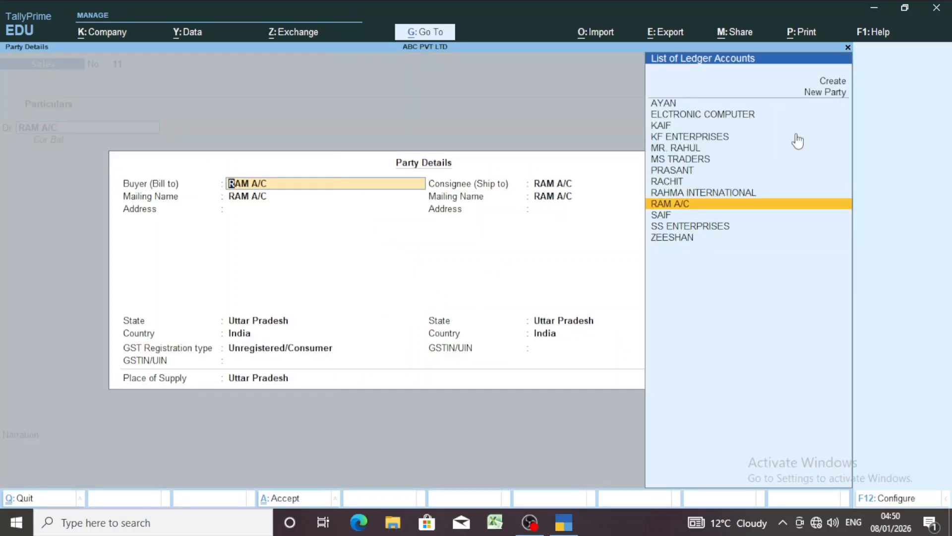
Accept the default party details and debit the customer's ledger 50,000, allocated to New Ref 11
key(ctrl+a)
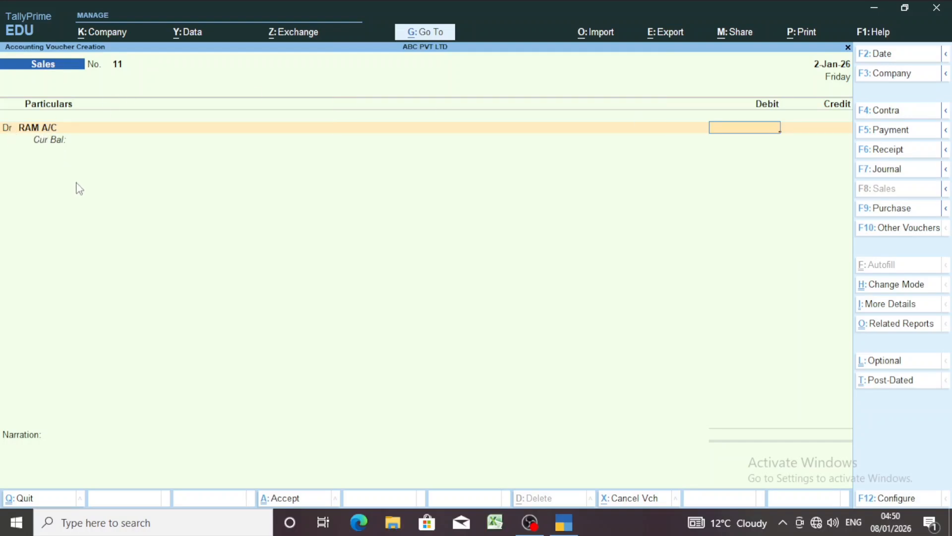
text(50,000)
key(Return)
key(Return)
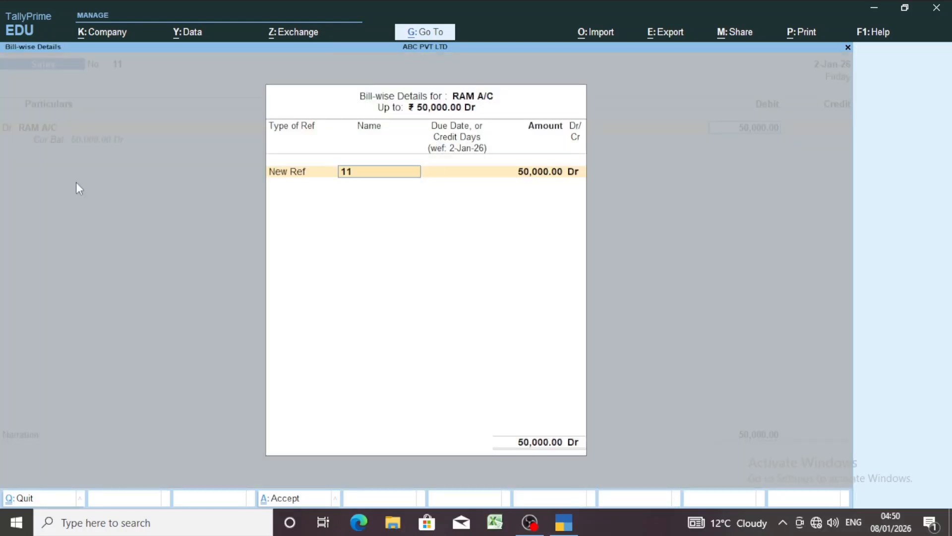
key(Return)
key(Return)
key(Return)
key(Return)
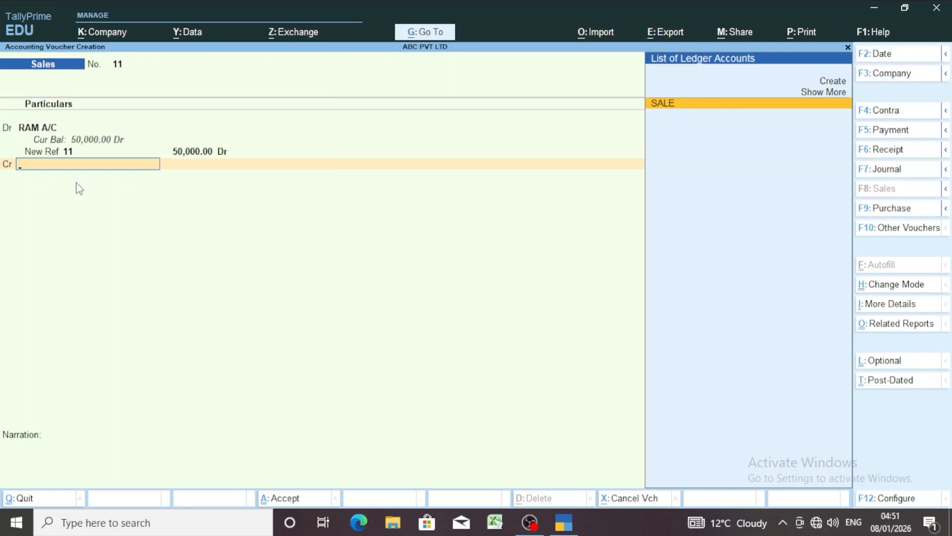
Credit the SALE ledger 50,000 without inventory allocations and save the sales voucher with a blank narration
key(Return)
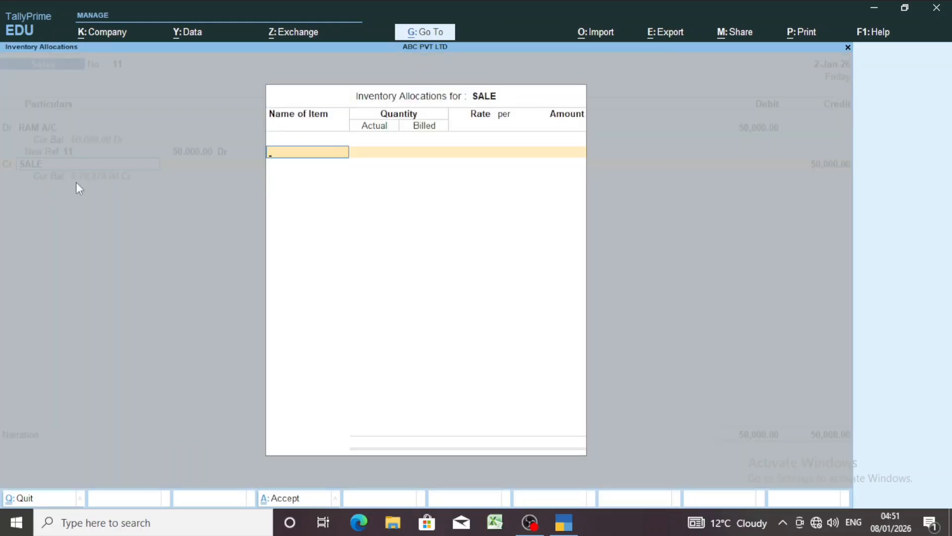
key(Escape)
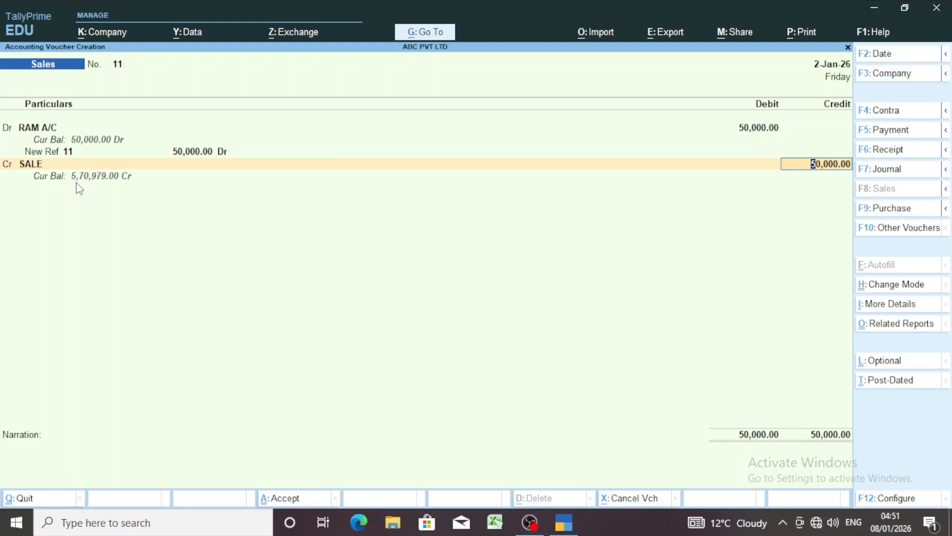
key(Return)
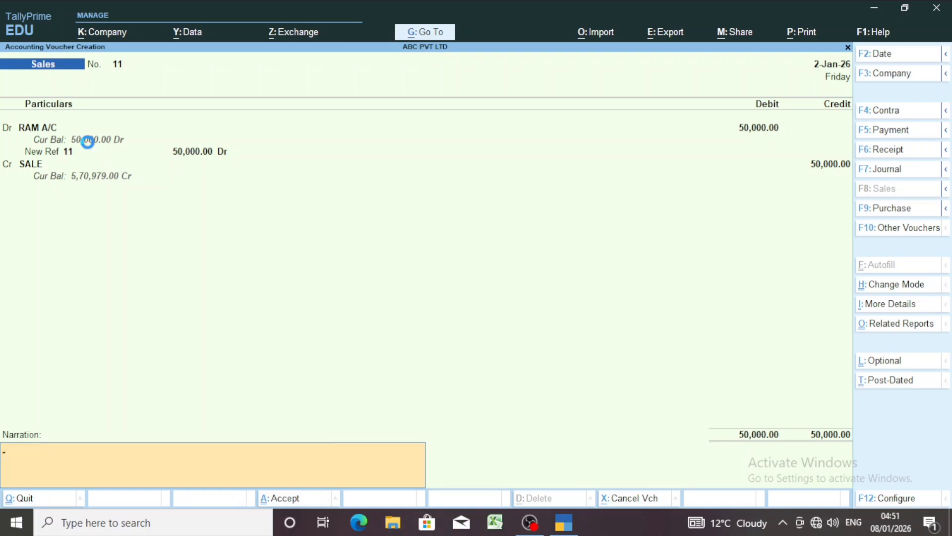
key(Return)
key(Return)
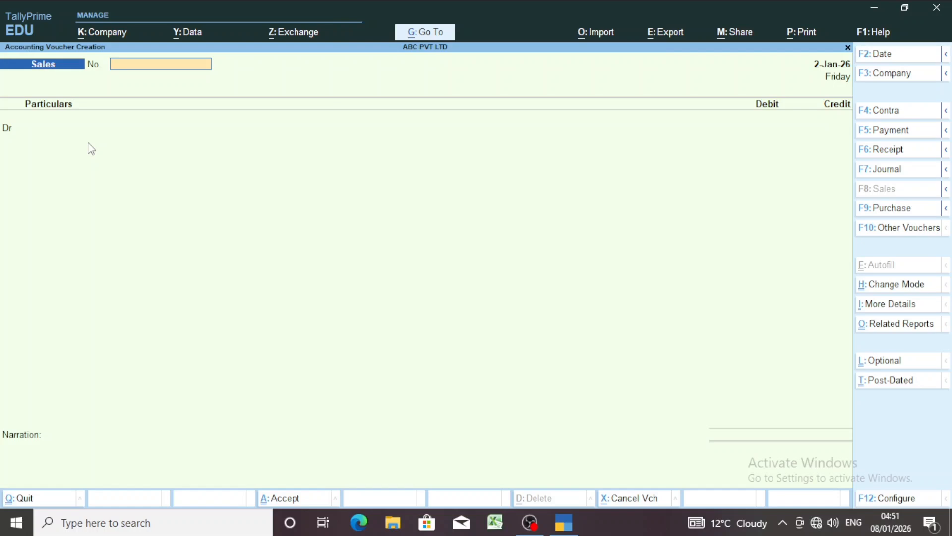
Open a new Receipt voucher and set its date to 3-1-2026
key(F6)
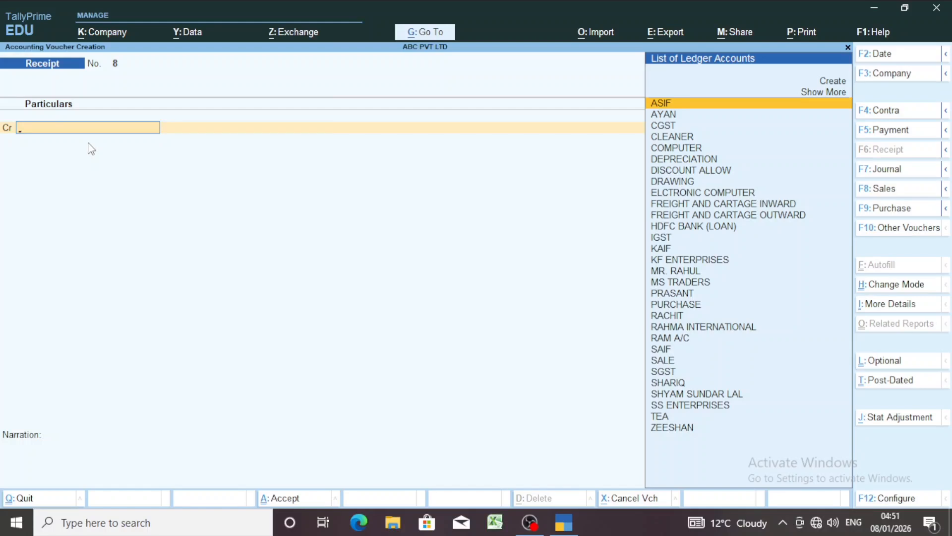
key(F2)
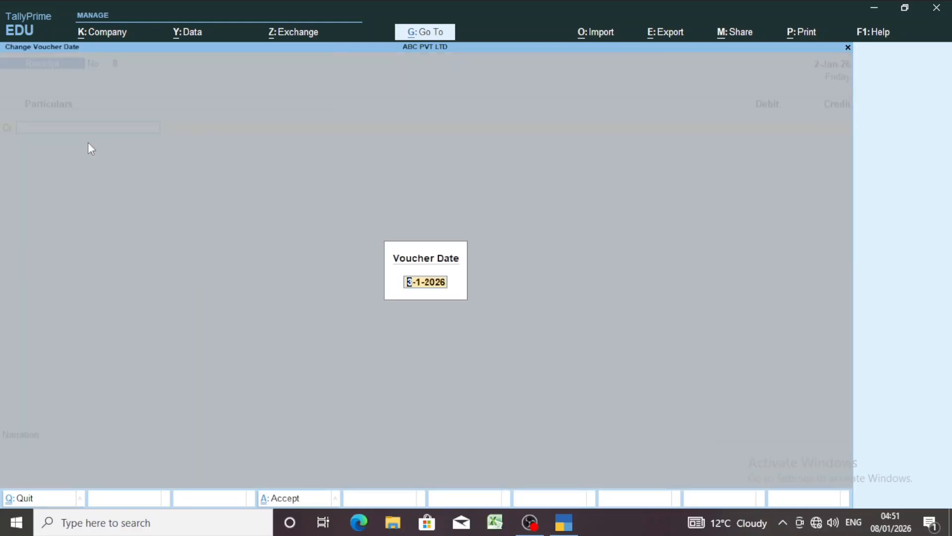
key(Return)
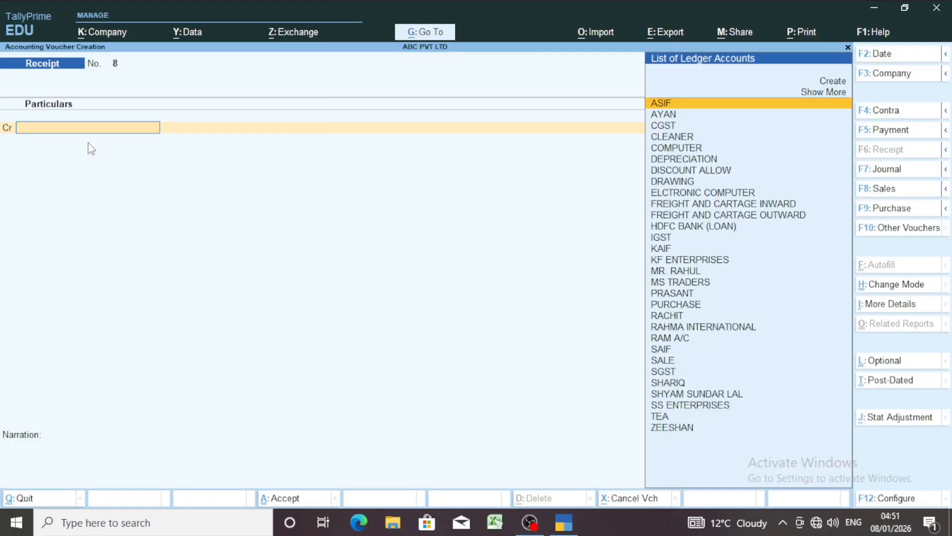
Credit the customer's ledger 30,000 in the receipt voucher, allocated as Agst Ref to bill 11
text(RAM)
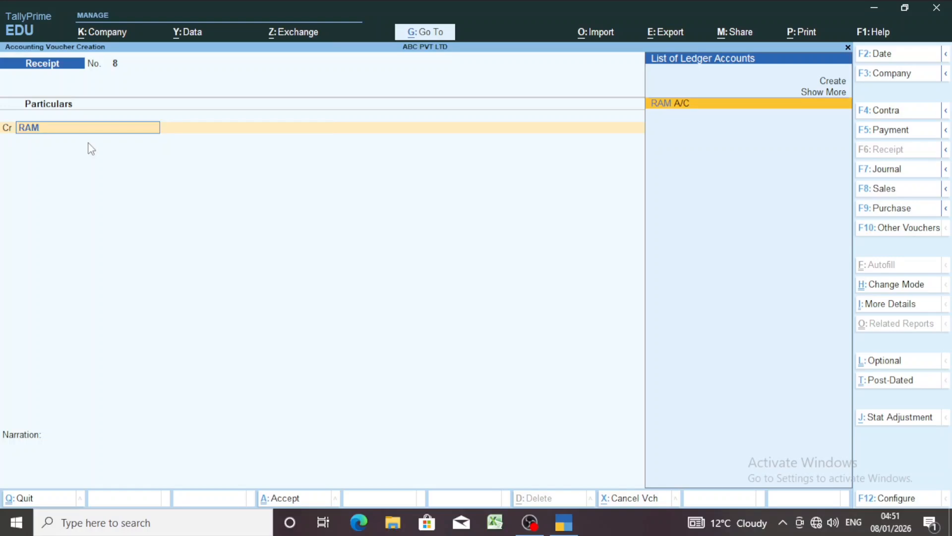
key(Return)
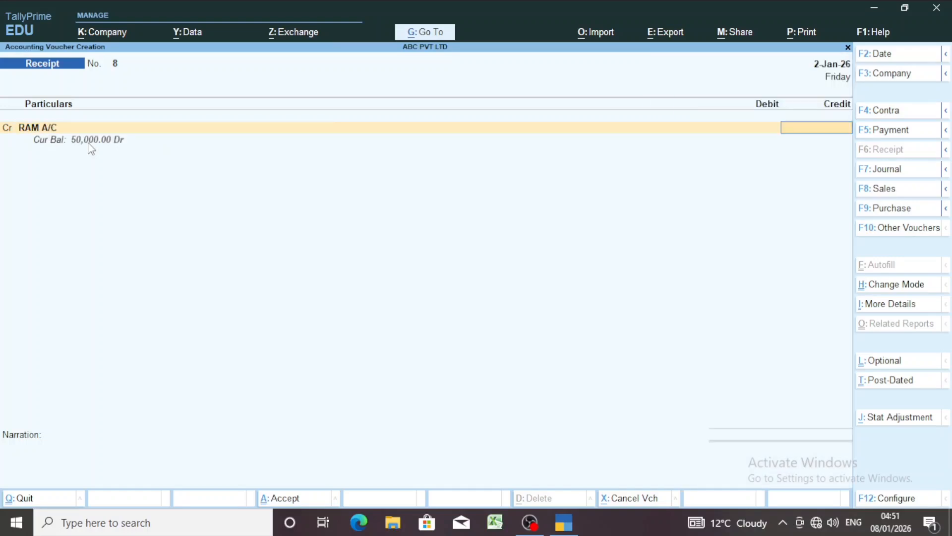
text(30000)
key(Return)
key(Return)
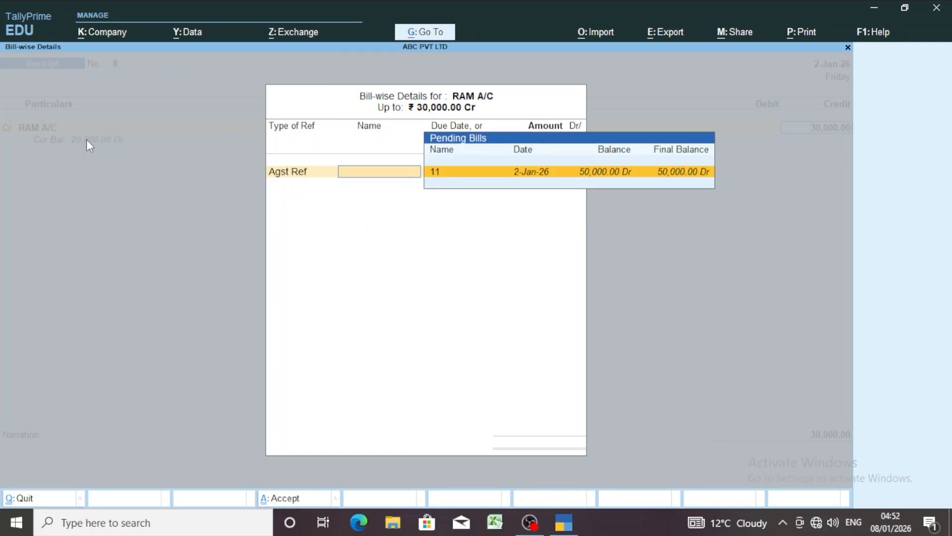
key(Return)
key(Return)
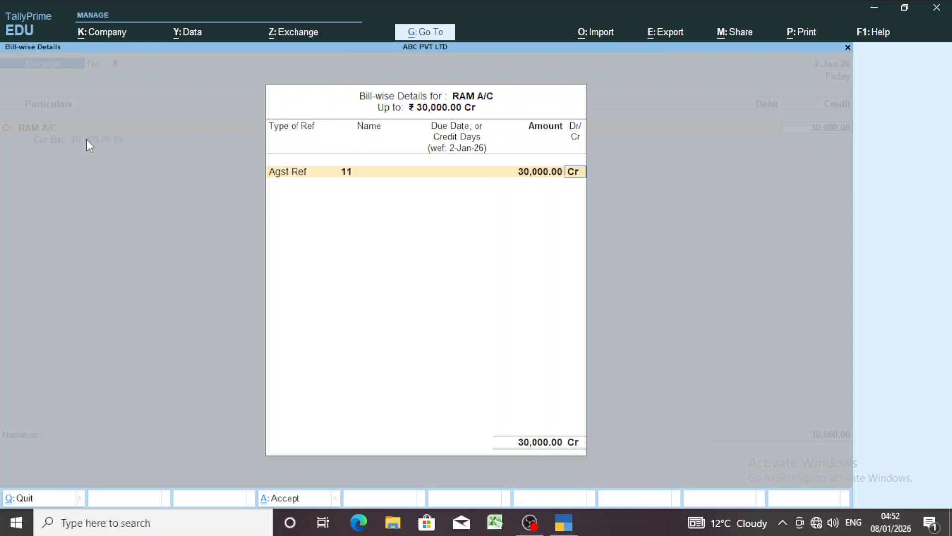
key(Return)
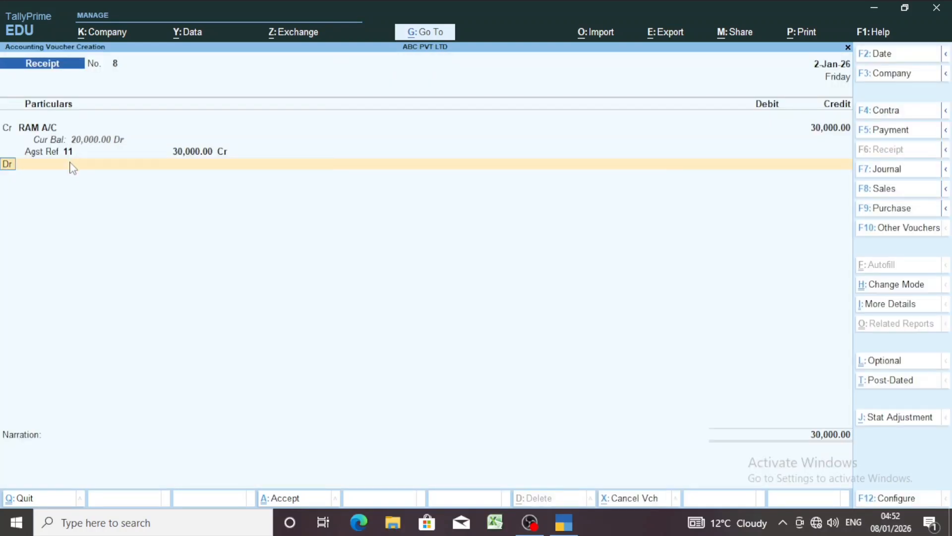
Debit the Cash ledger 30,000 and save the receipt voucher with a blank narration
key(Return)
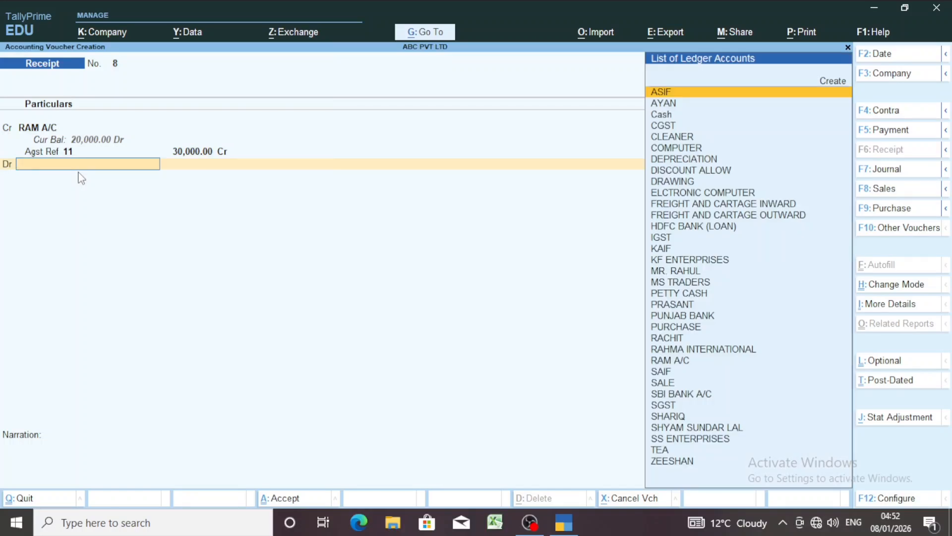
text(CAS)
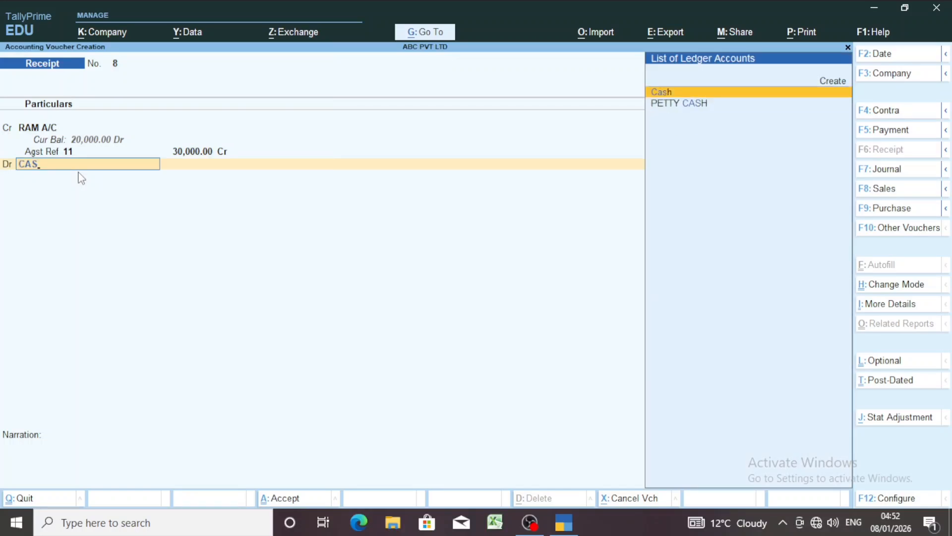
key(Return)
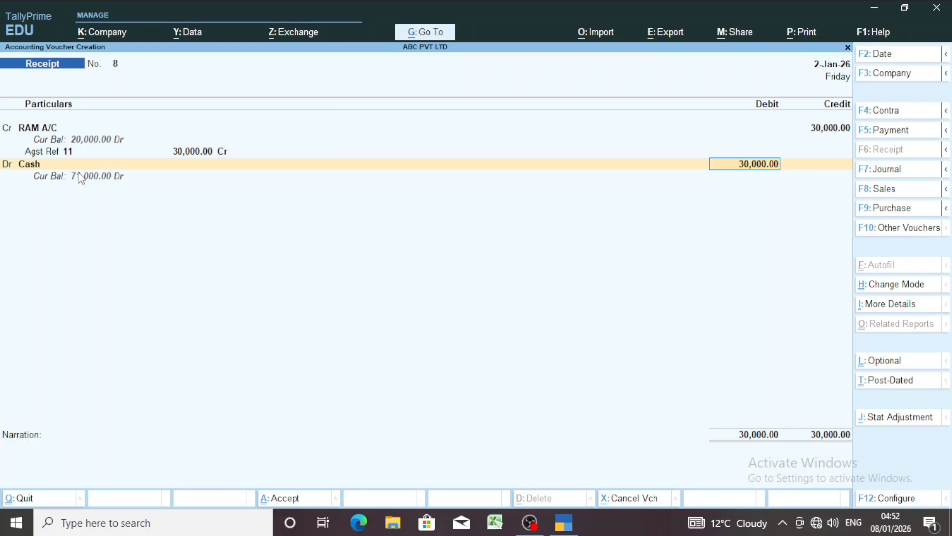
key(Return)
key(Return)
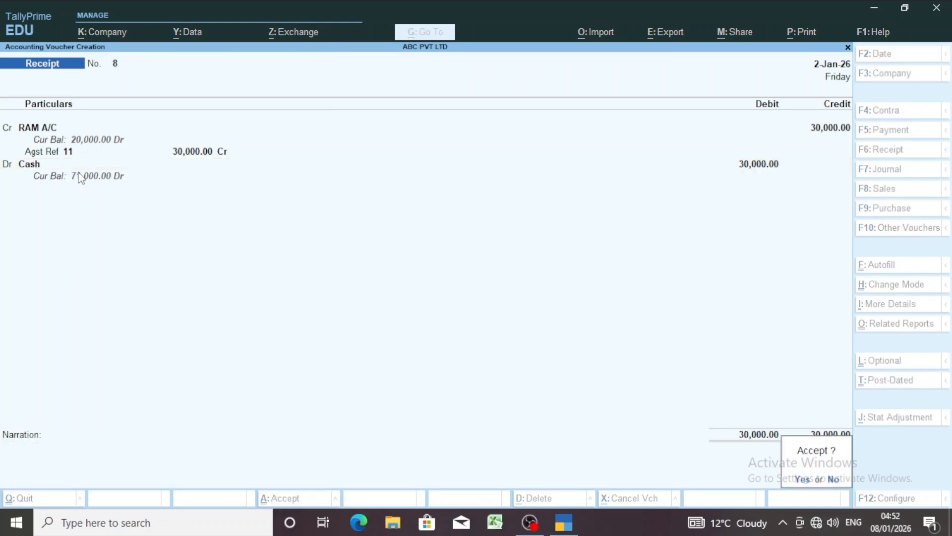
key(Return)
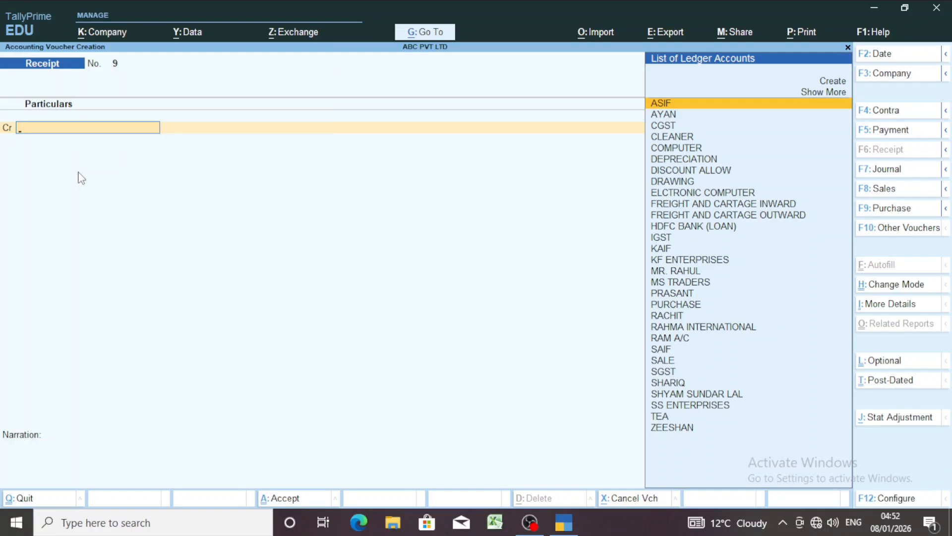
Examine the vouchers and closing balance in the customer's ledger report, and return to the Gateway of Tally
key(Escape)
key(Return)
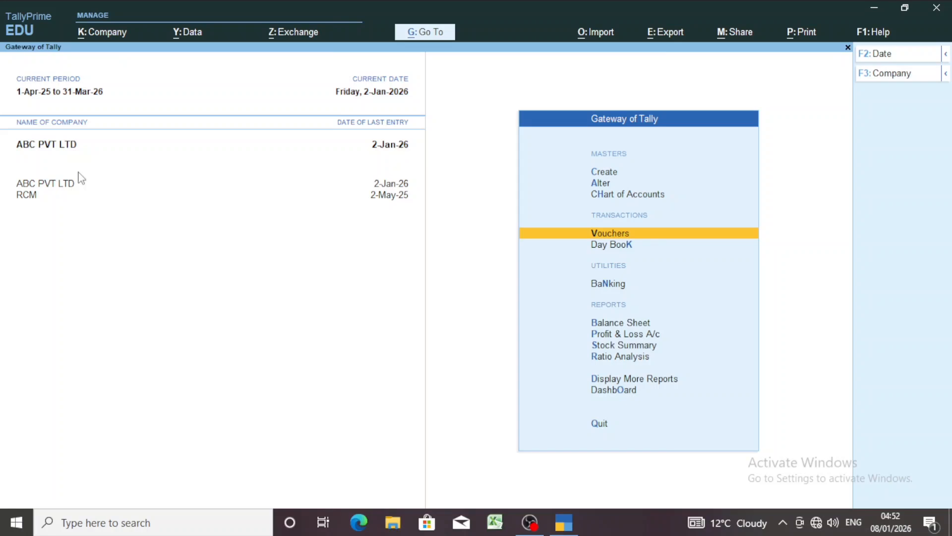
key(d)
key(a)
key(l)
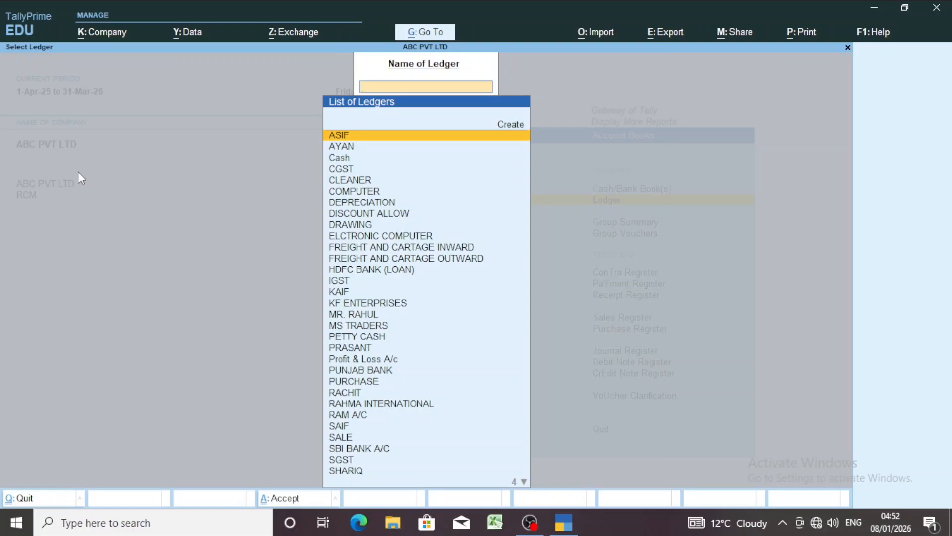
text(RAM)
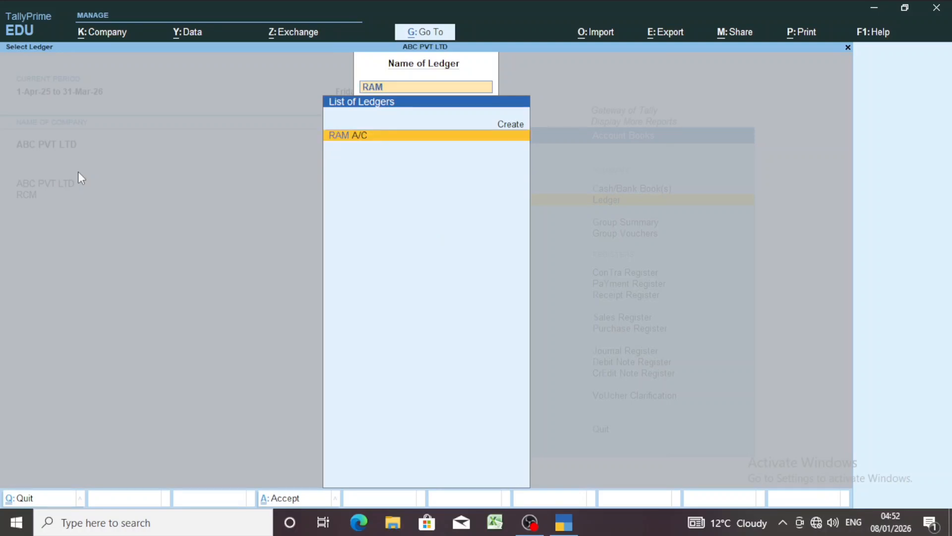
key(Return)
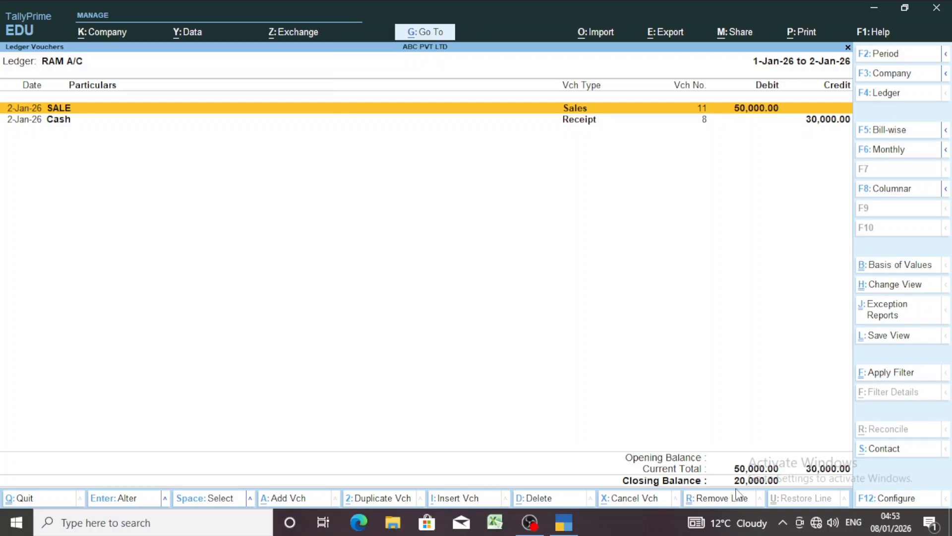
key(Escape)
key(Escape)
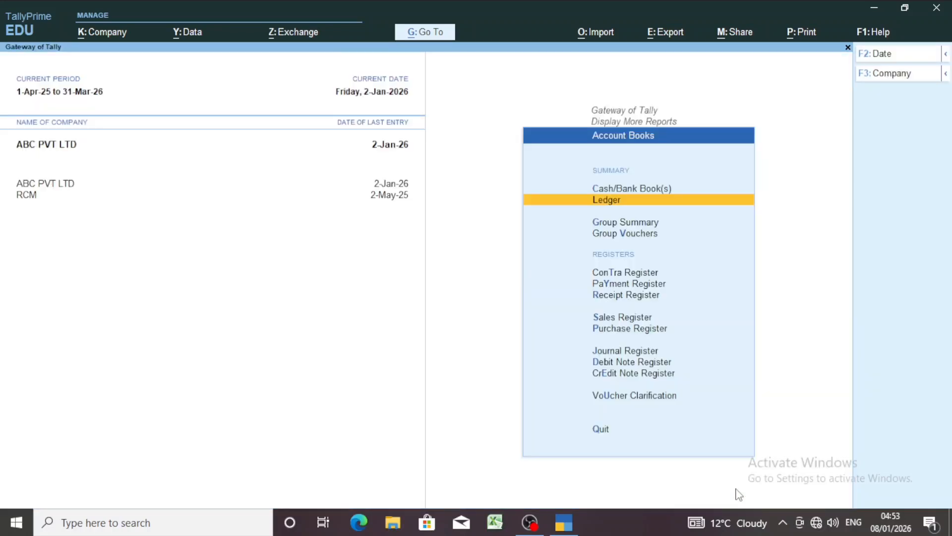
key(Escape)
key(Escape)
key(Escape)
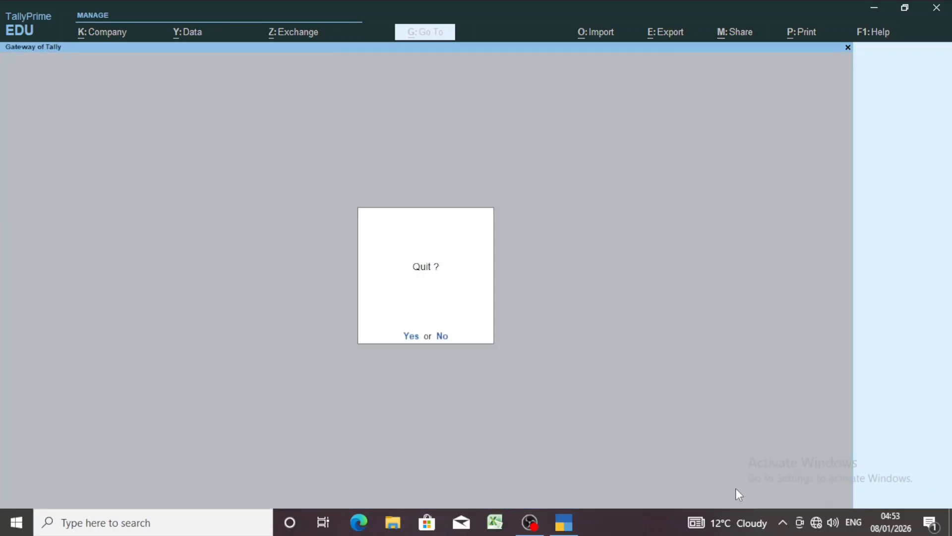
key(Escape)
Open a new Journal voucher and set its date to 2-Jan-26
key(Up)
key(Up)
key(Up)
key(Up)
key(Up)
key(Up)
key(Up)
key(Up)
key(Up)
key(Up)
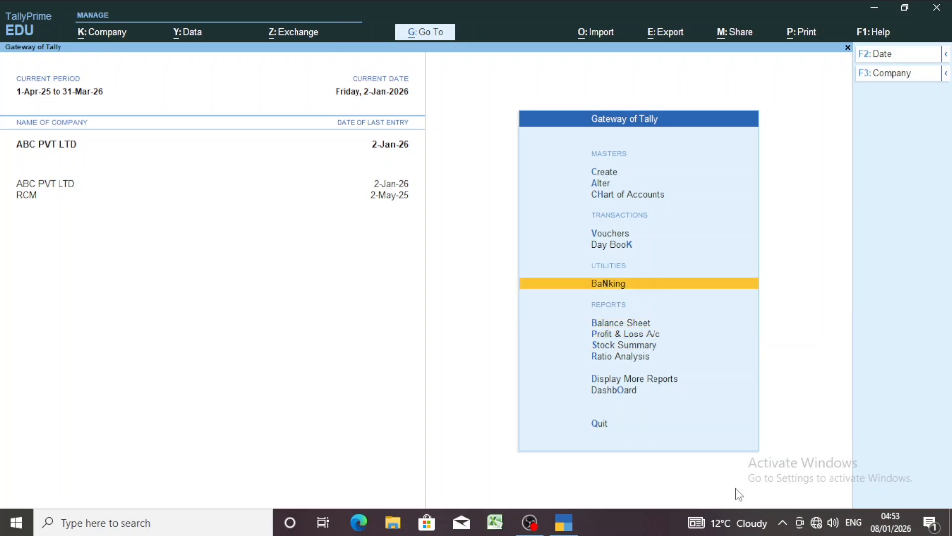
key(Return)
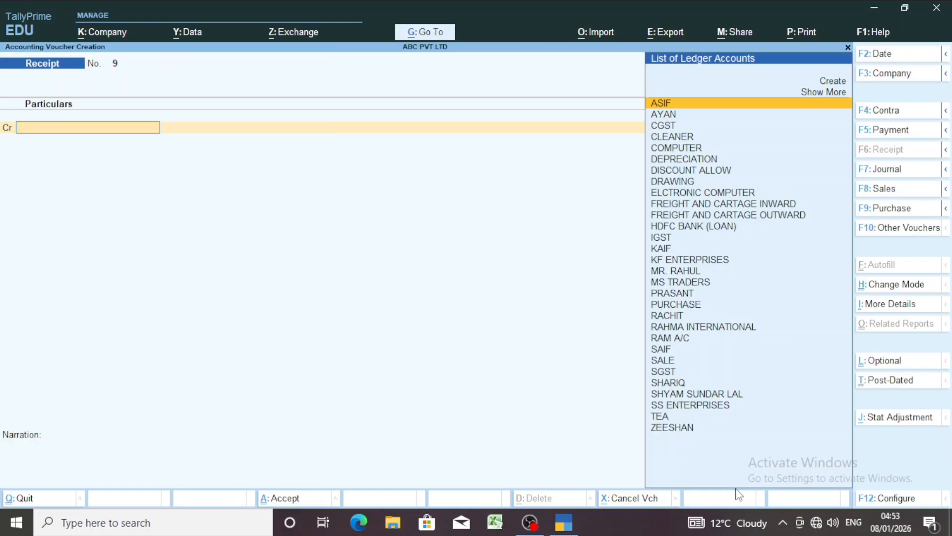
key(F7)
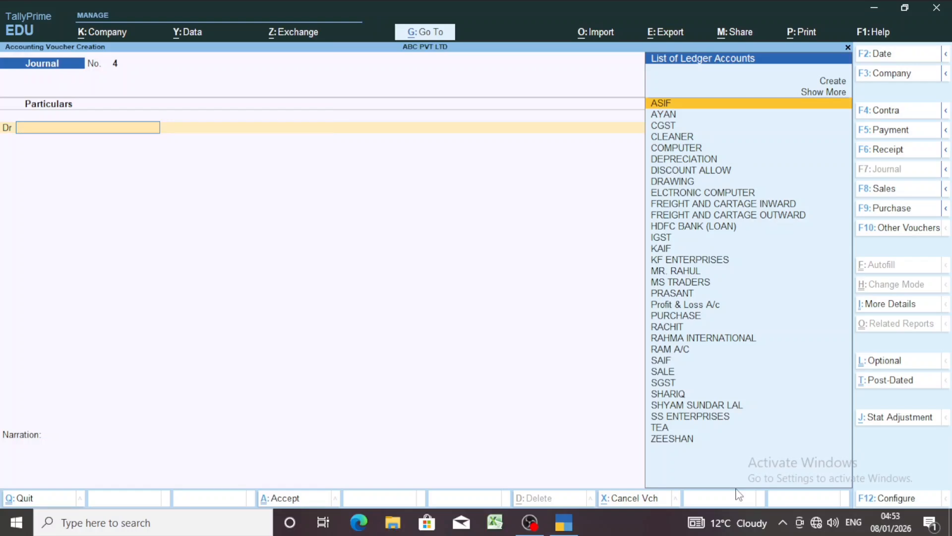
key(F2)
text(2.1)
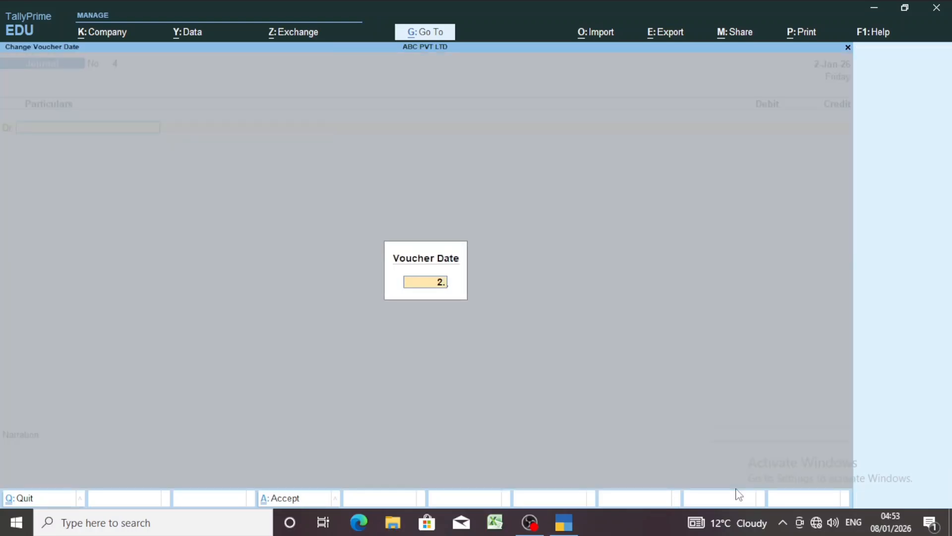
key(Return)
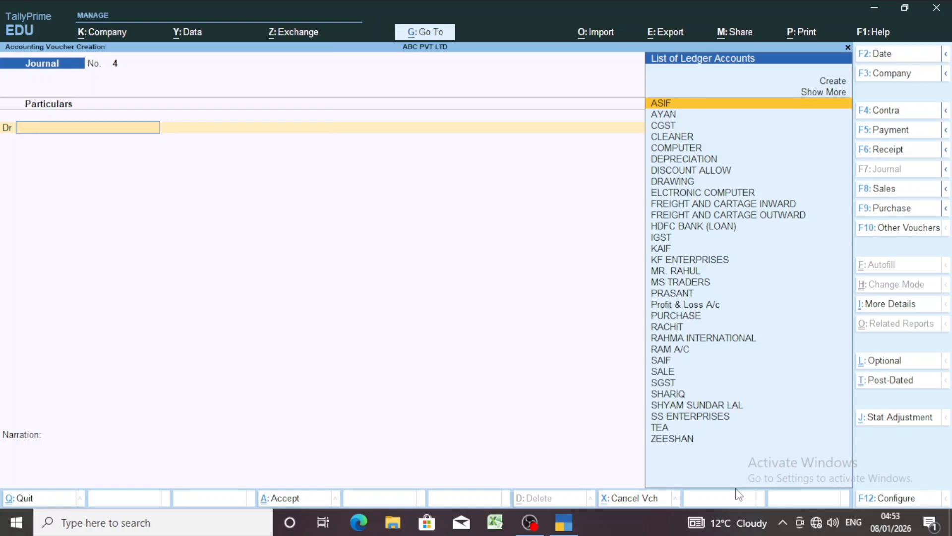
Start a new ledger for the journal's debit line, named BAD DEBTS and grouped under Indirect Expenses
key(ctrl)
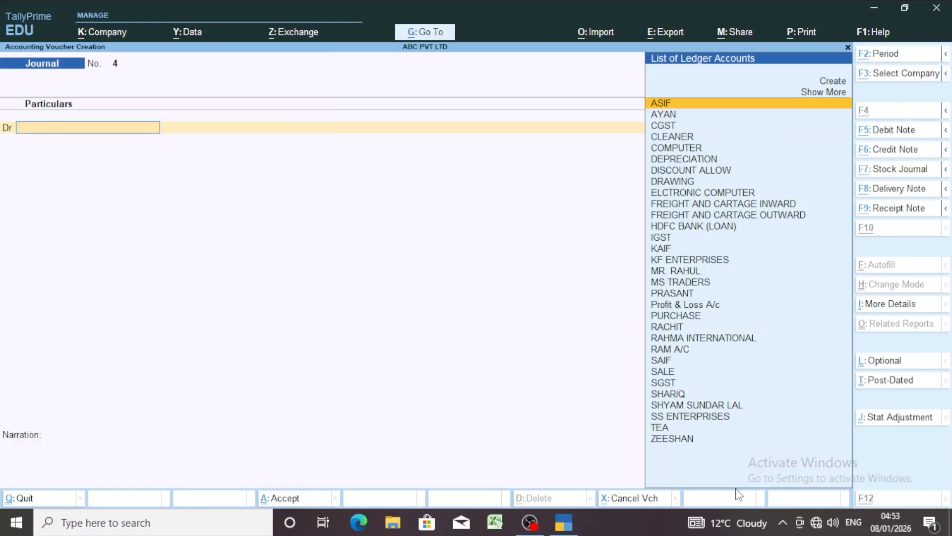
key(alt+c)
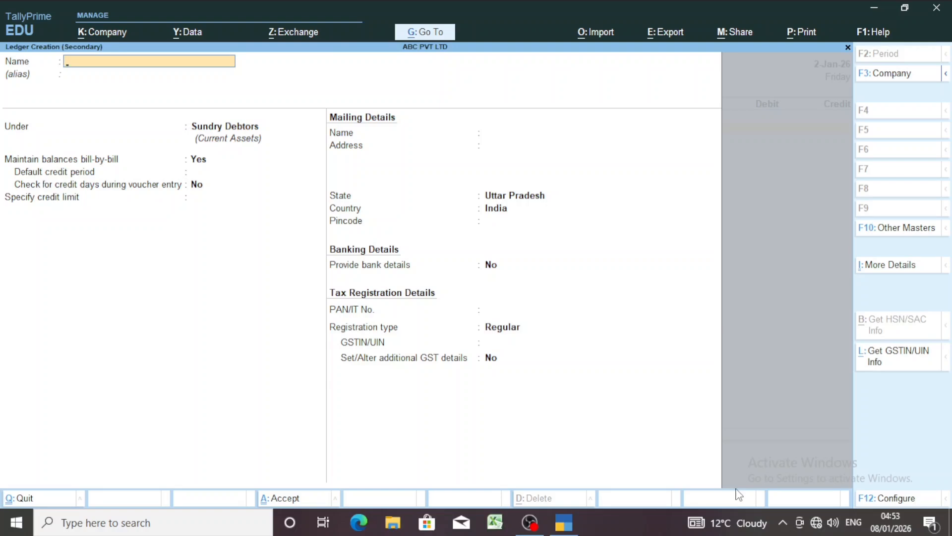
text(BAD DEBTS)
key(Return)
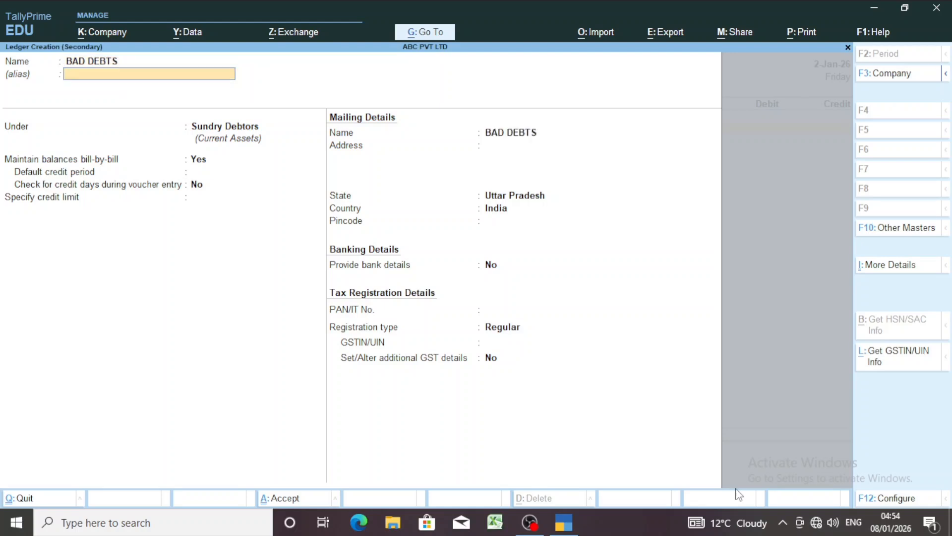
key(Return)
text(IND)
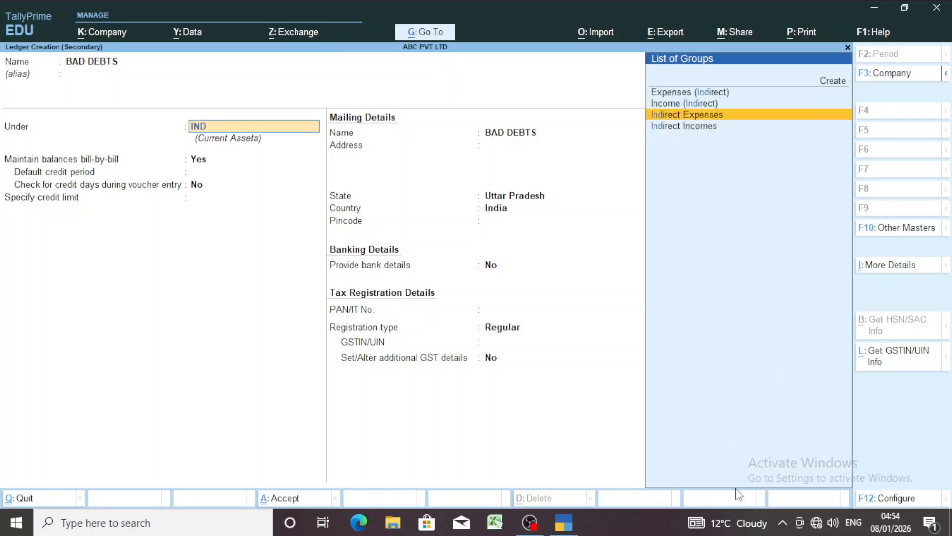
key(Return)
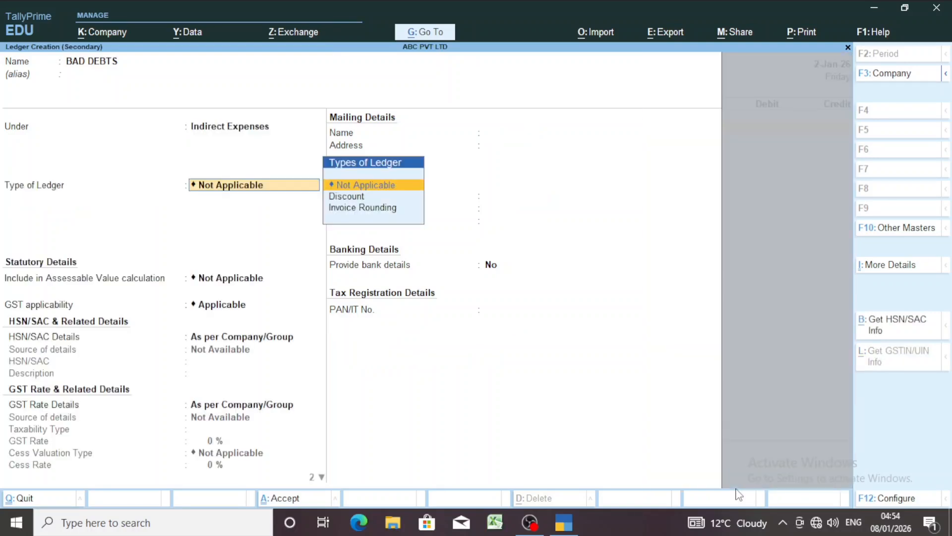
Set the BAD DEBTS ledger's GST applicability to Not Applicable, keeping the other defaults, and save the ledger
key(Return)
key(Return)
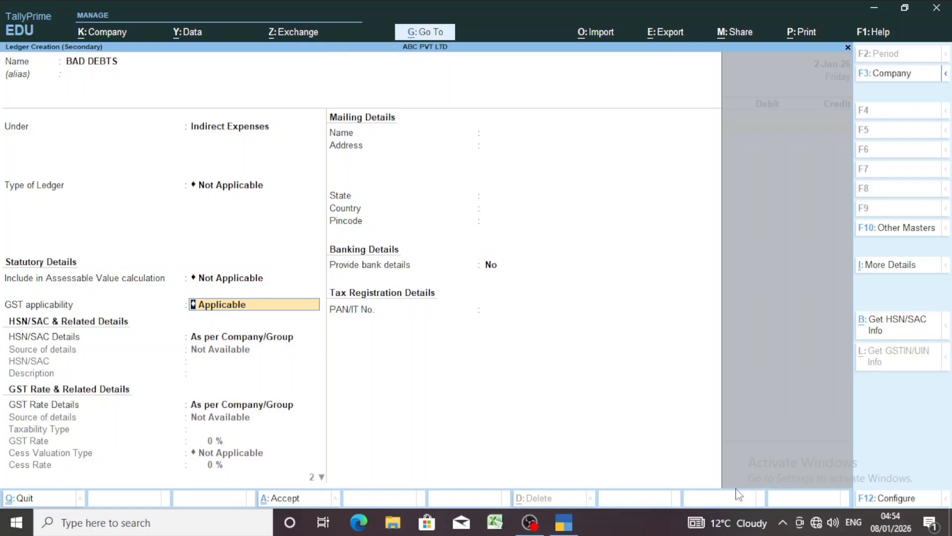
key(BackSpace)
key(Down)
key(Down)
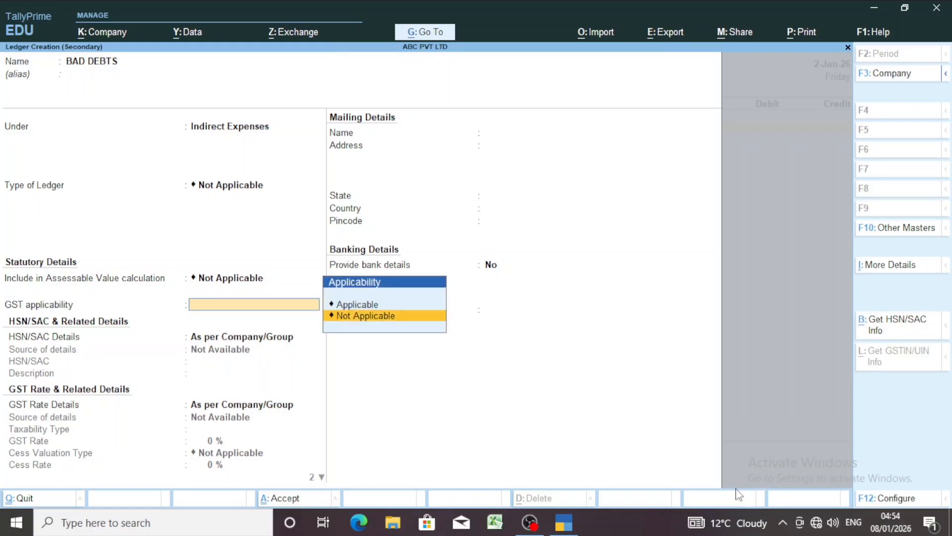
key(Return)
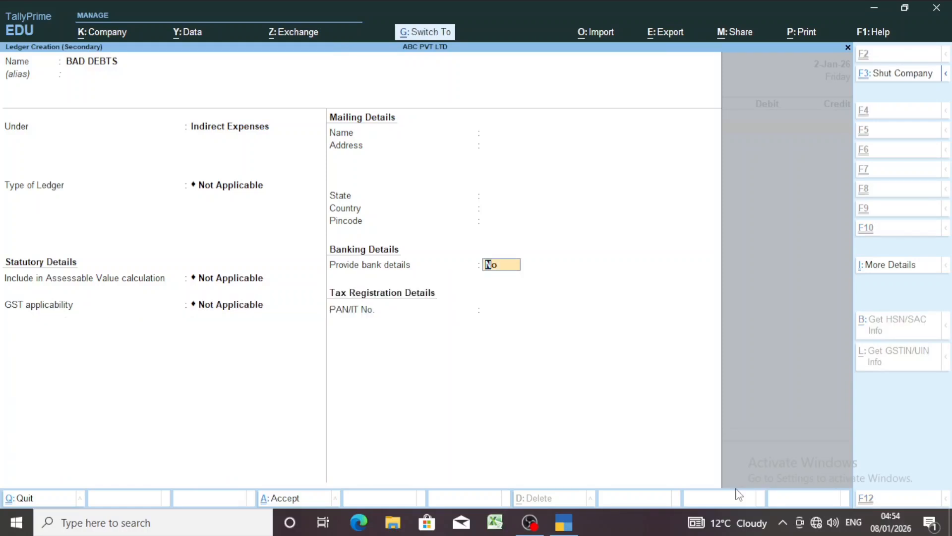
key(ctrl+a)
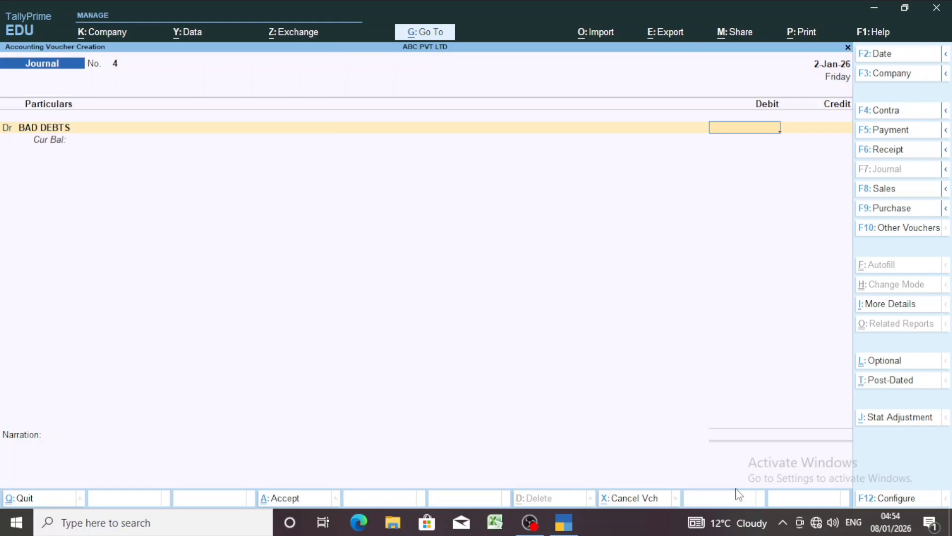
Debit BAD DEBTS with 20,000 and choose the first customer's ledger for the journal's credit line
text(20000)
key(Return)
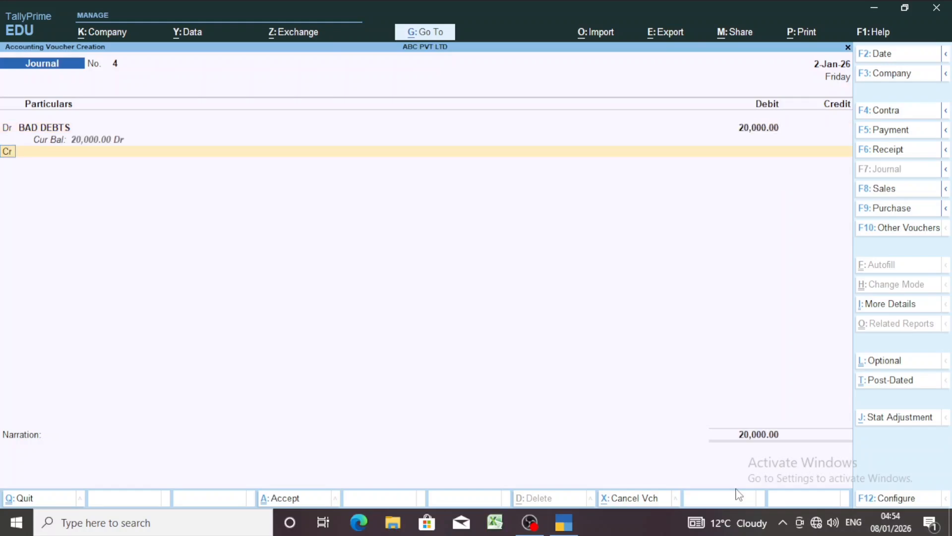
key(Return)
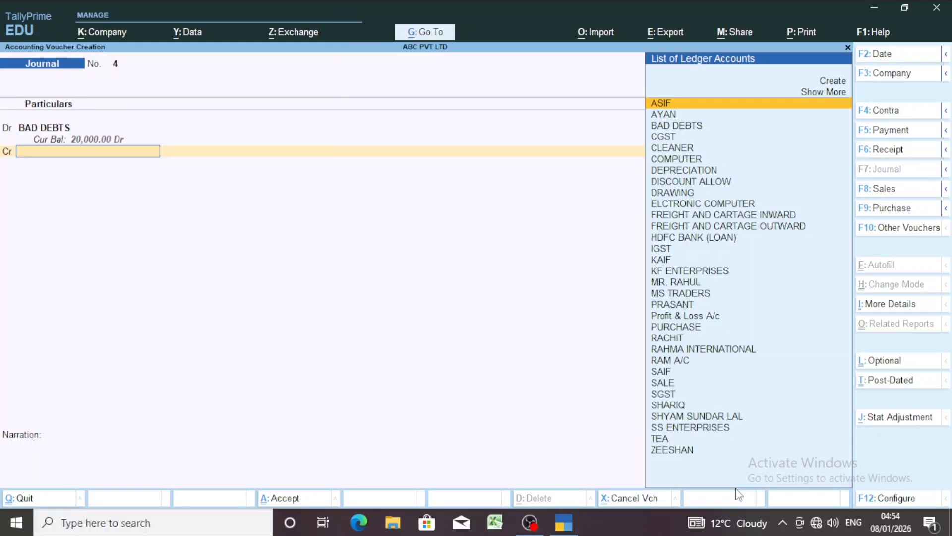
text(RAM)
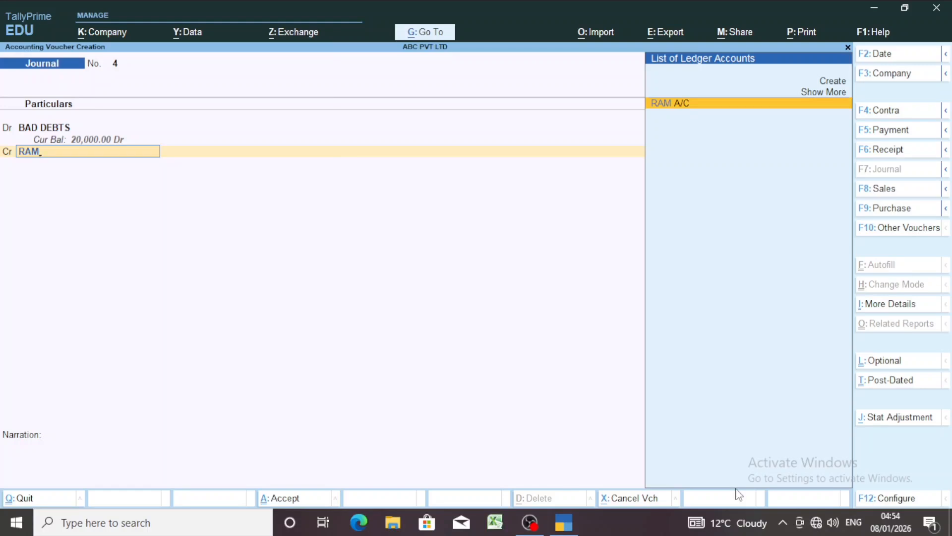
key(Return)
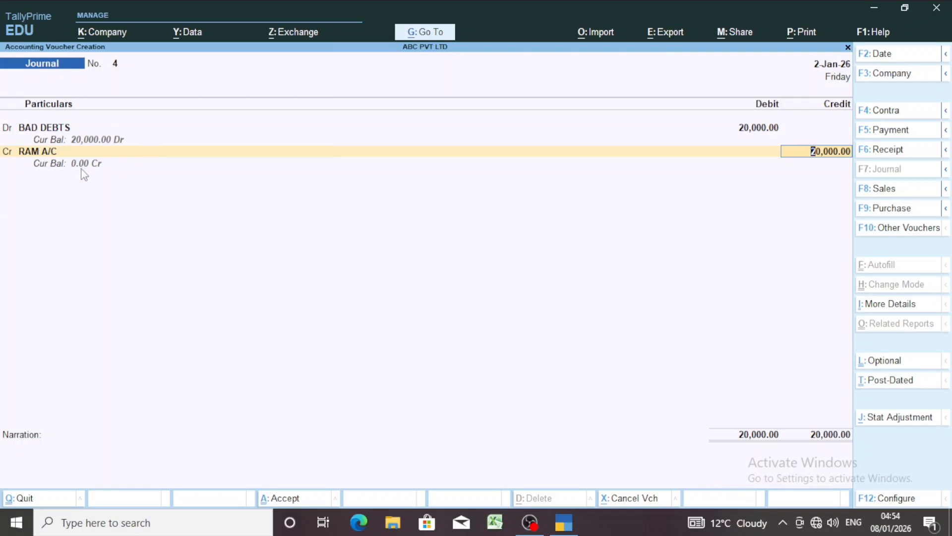
Allocate the customer's 20,000 credit as Agst Ref to pending bill 11, and save the journal without a narration
key(Return)
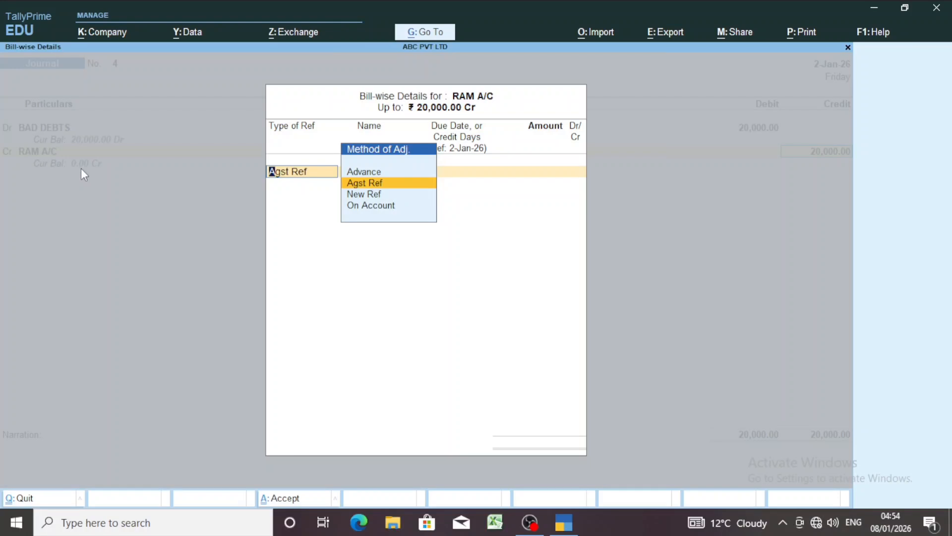
key(Return)
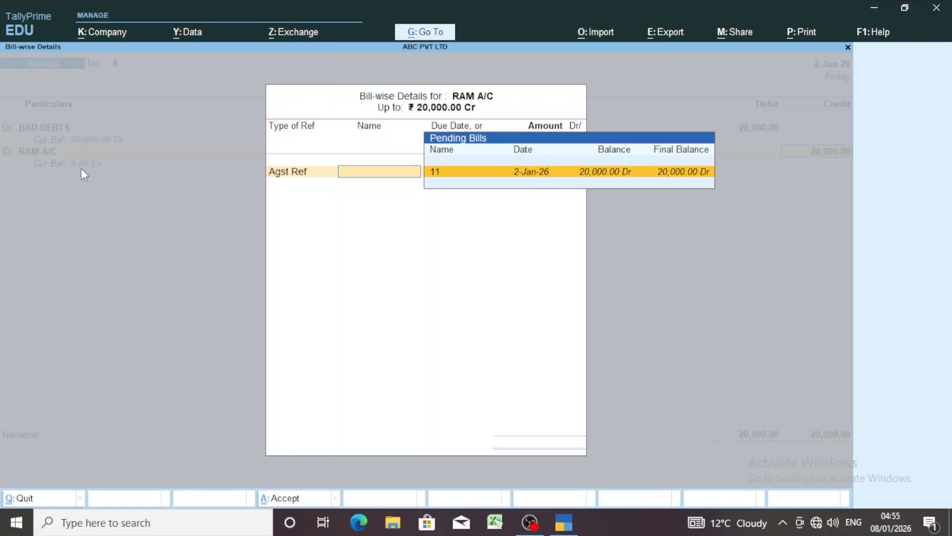
key(Return)
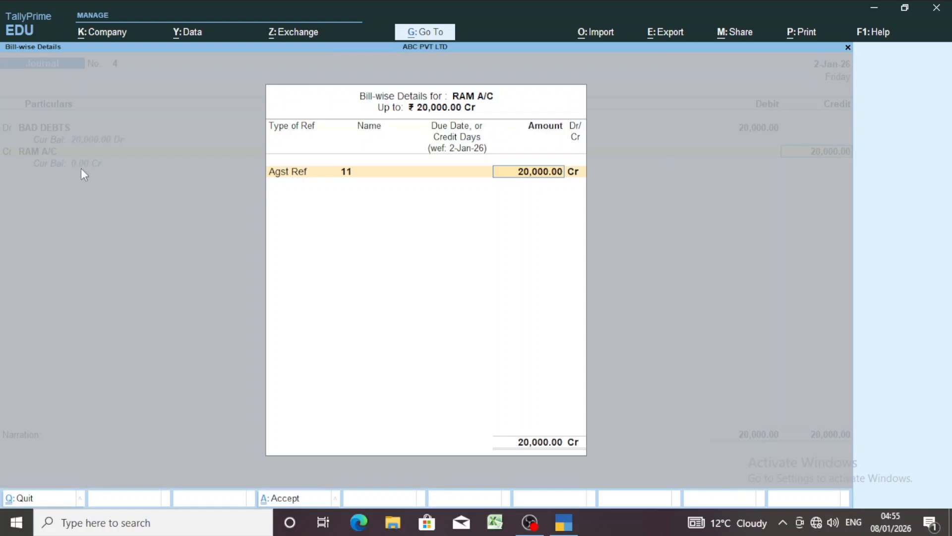
key(Return)
key(Return)
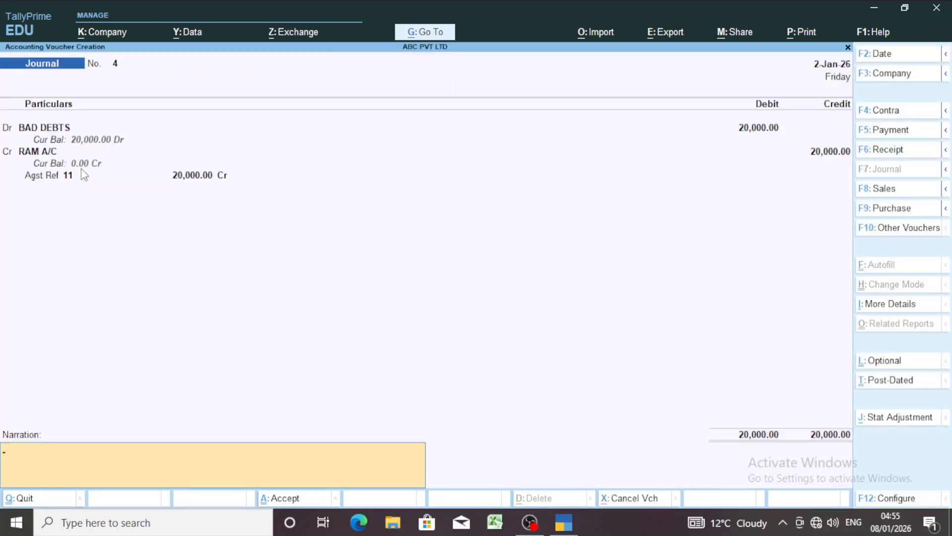
key(Return)
key(Return)
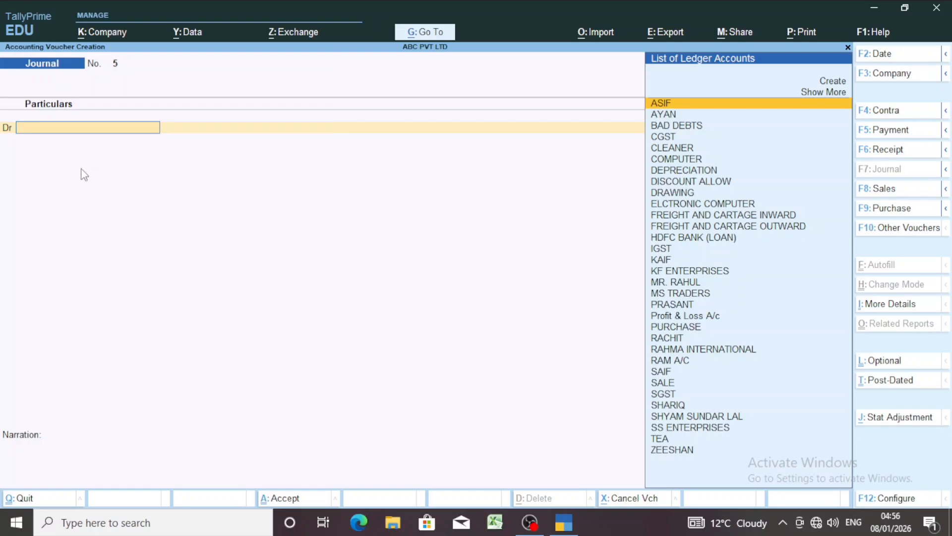
Open a new Sales voucher and change its mode to As Voucher
key(F8)
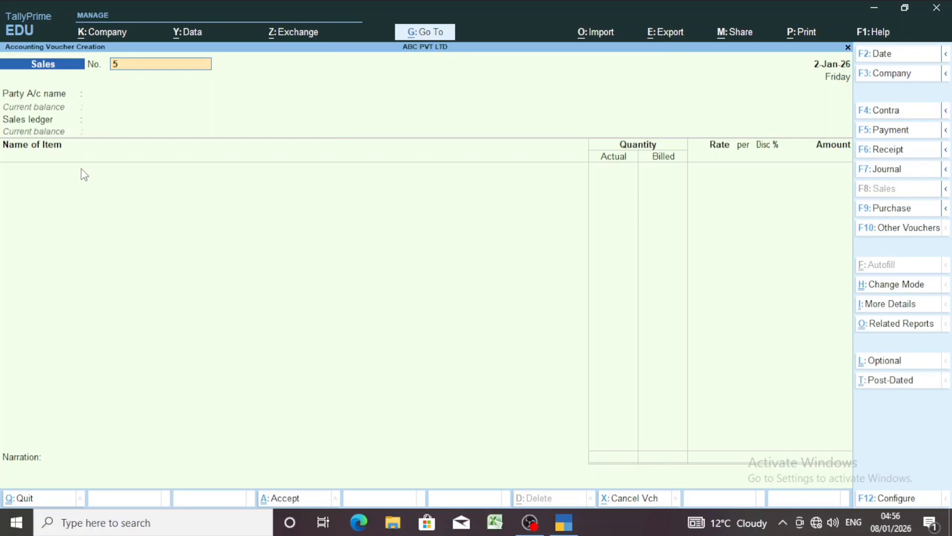
key(ctrl)
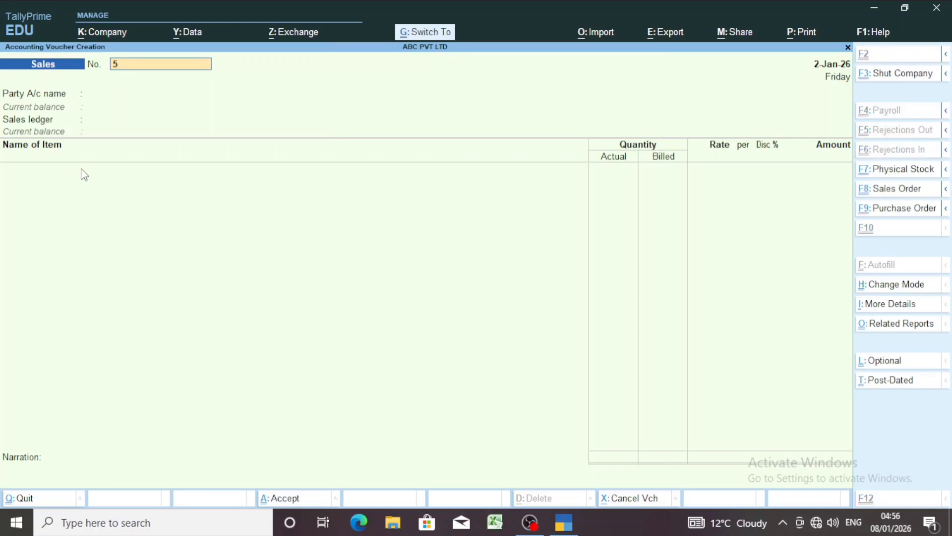
key(ctrl+h)
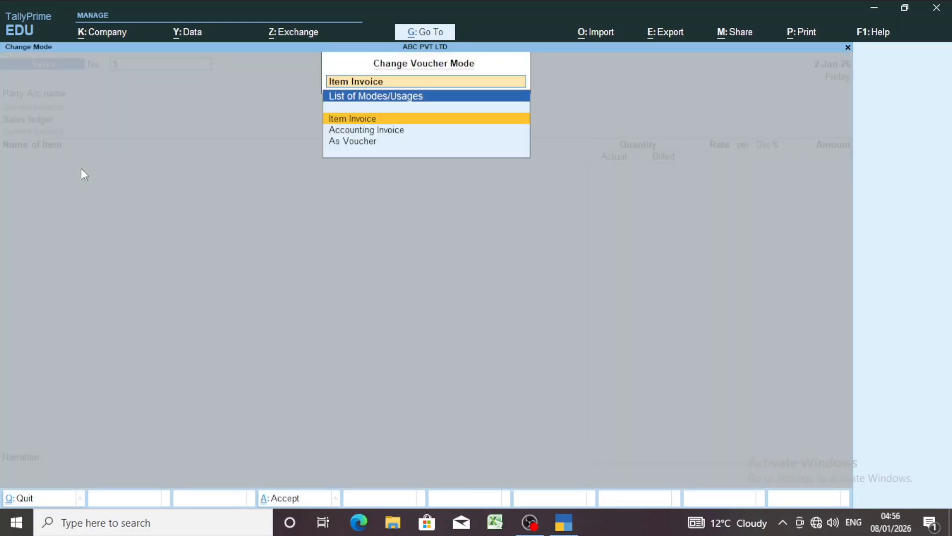
key(Down)
key(Down)
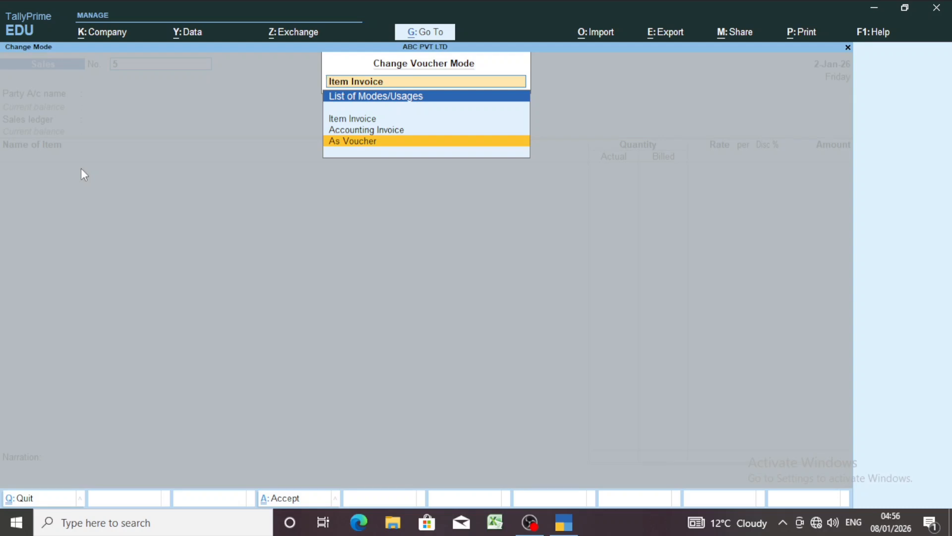
key(Return)
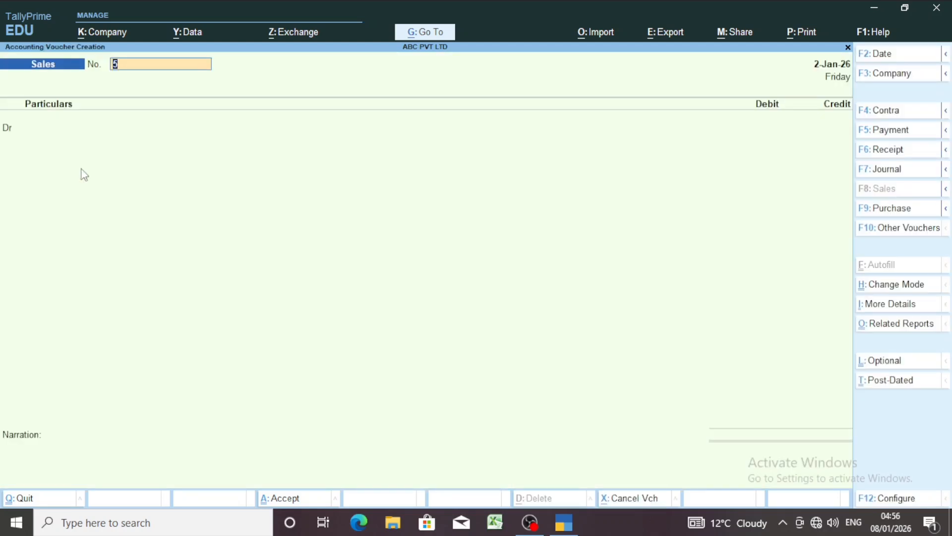
Set the sales voucher's date to 2-Jan-26 and keep the proposed voucher number
key(F2)
text(2-1)
key(Return)
key(Return)
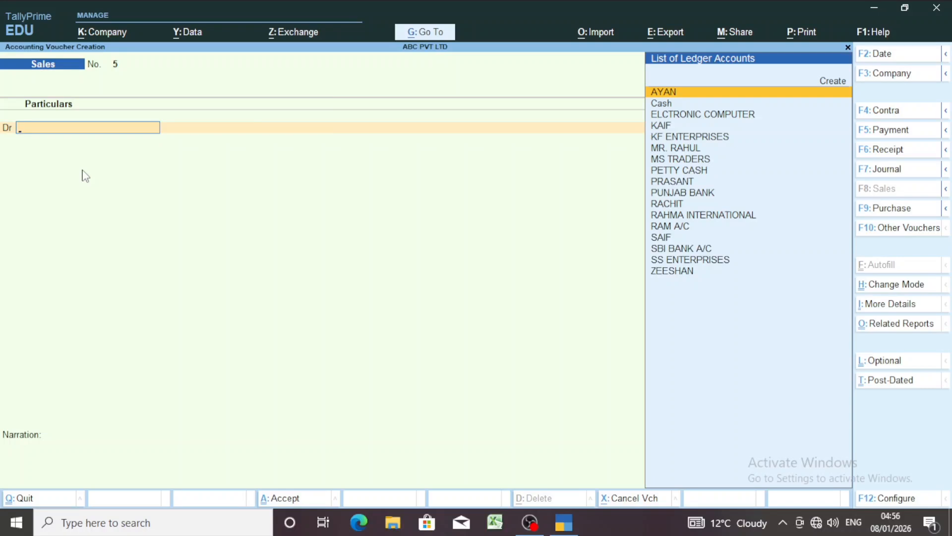
Start a new ledger for the sale's debit line, named after the second customer and grouped under Sundry Debtors
key(alt)
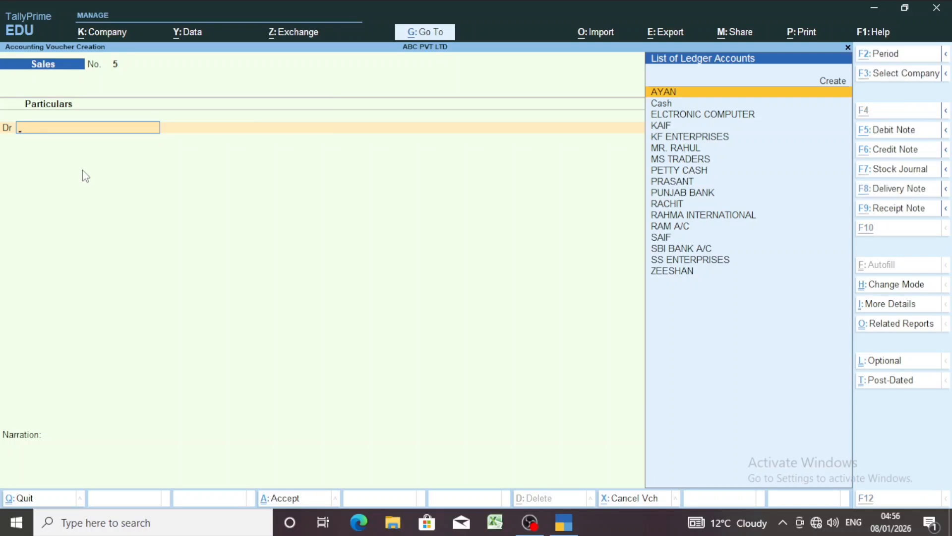
key(alt+c)
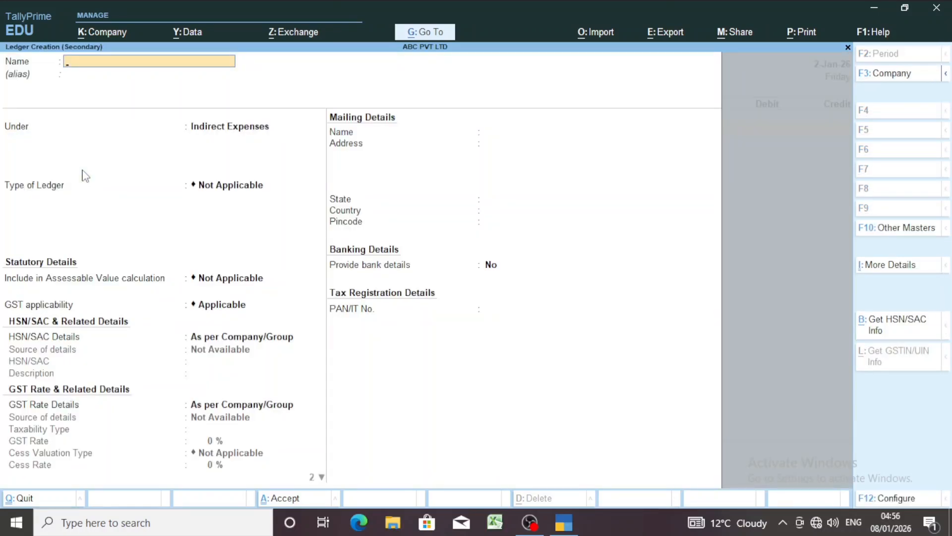
text(RAVI)
key(Return)
key(Return)
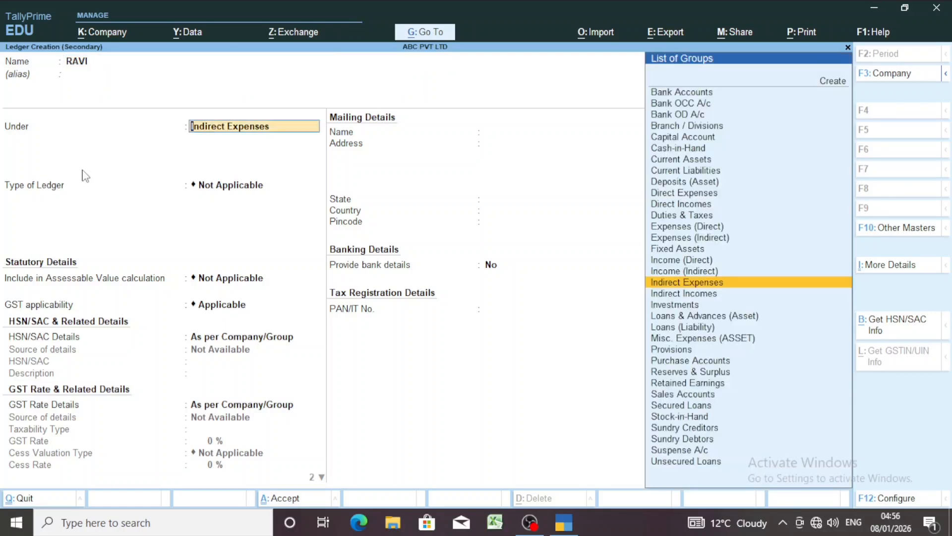
text(SU)
key(Down)
key(Down)
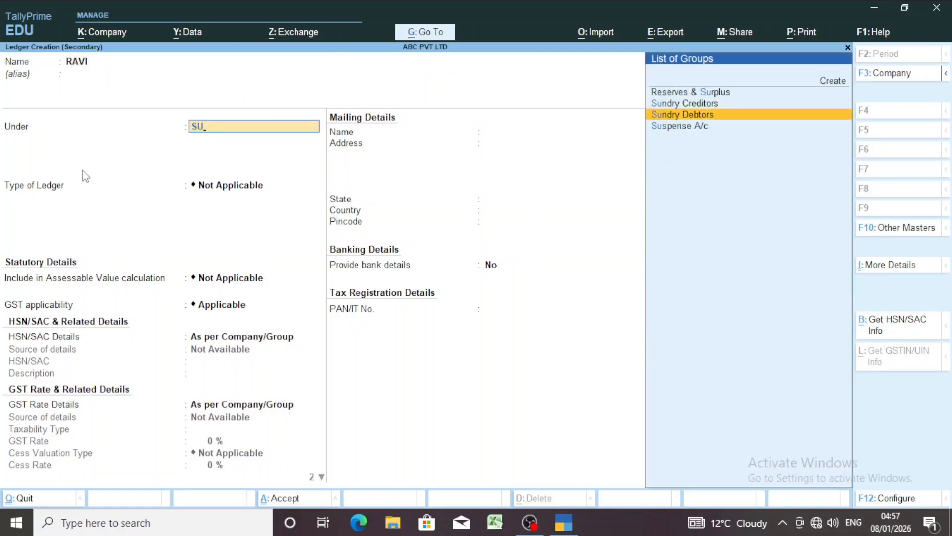
key(Return)
Set the new customer ledger's GST registration type to Unregistered/Consumer, keeping the other defaults, and save the ledger
key(Return)
key(Return)
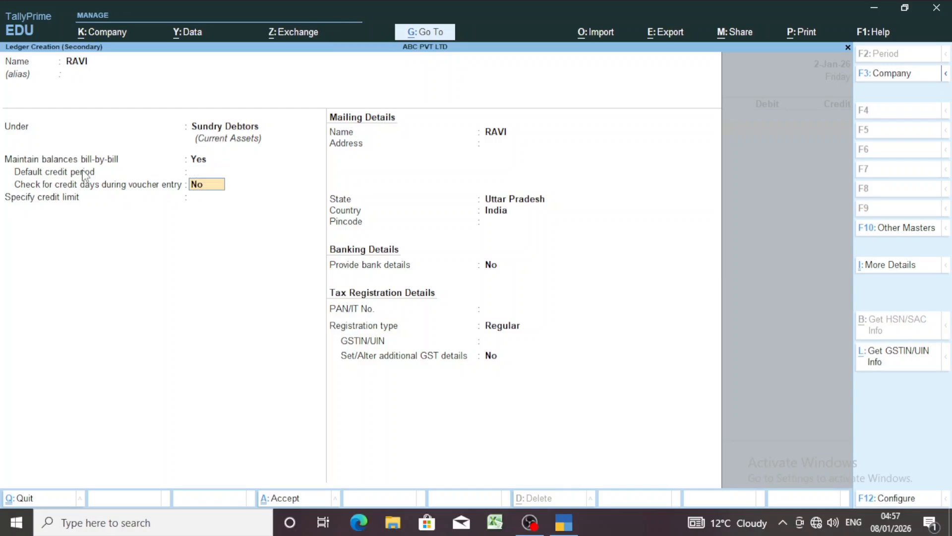
key(Return)
key(Return)
key(Return)
key(Return)
key(Return)
key(Return)
key(Return)
key(Return)
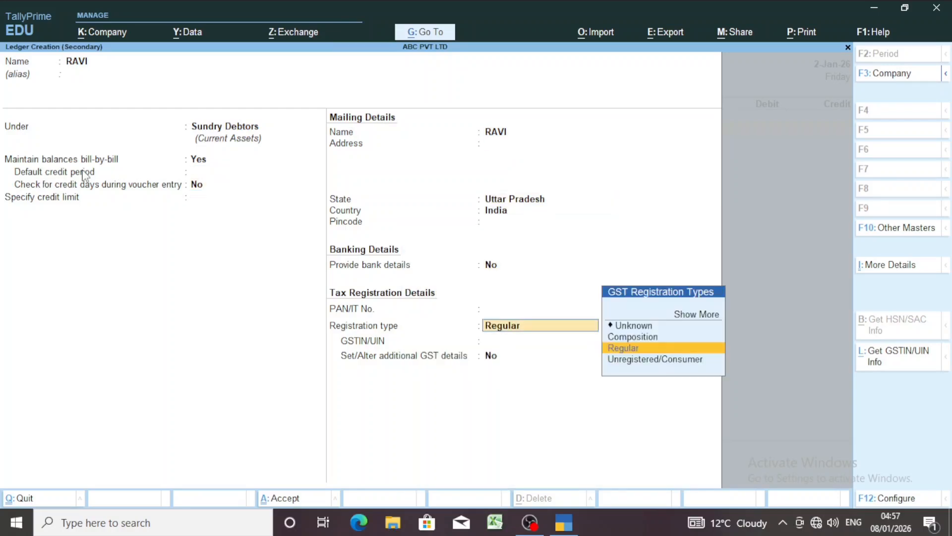
key(Down)
key(Return)
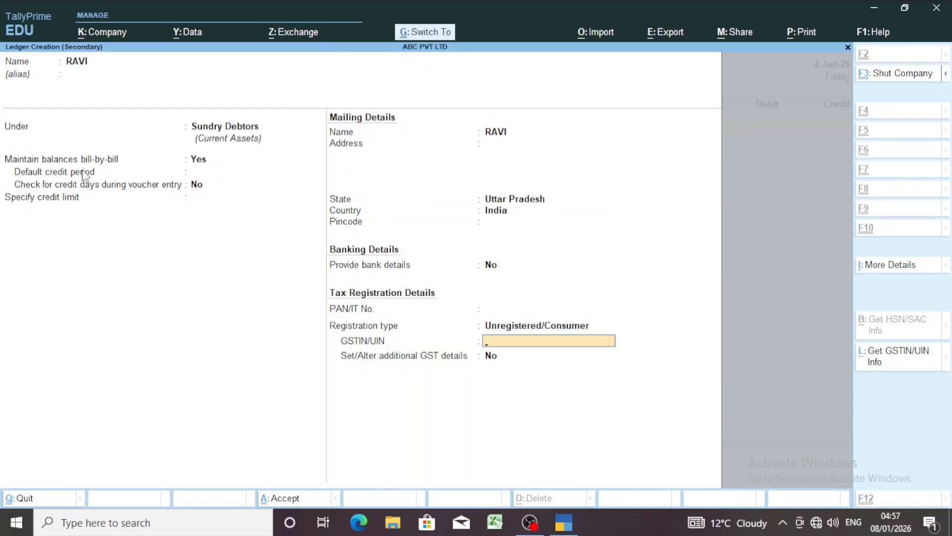
key(ctrl+a)
key(Return)
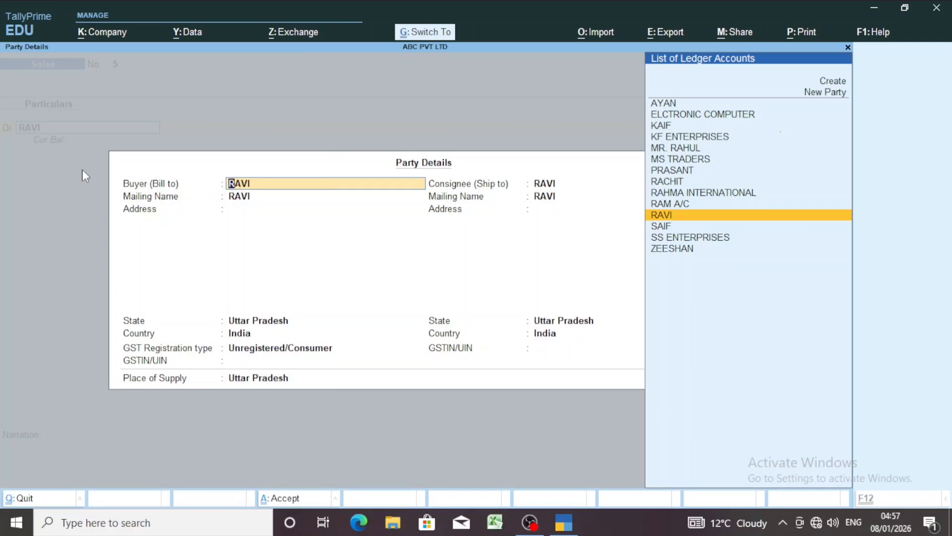
Accept the party details and debit the new customer with 50,000 as New Ref 5 with a 30-day credit period
key(ctrl+a)
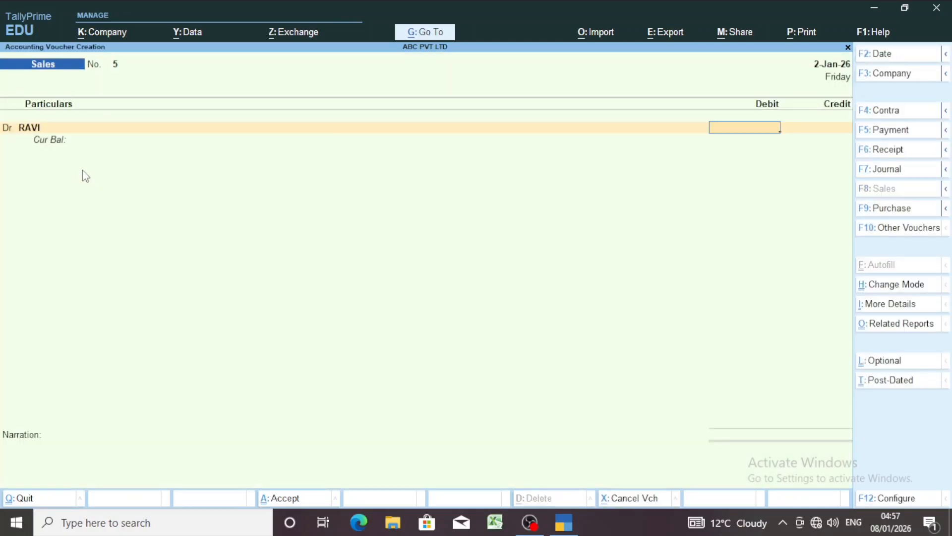
text(50000)
key(Return)
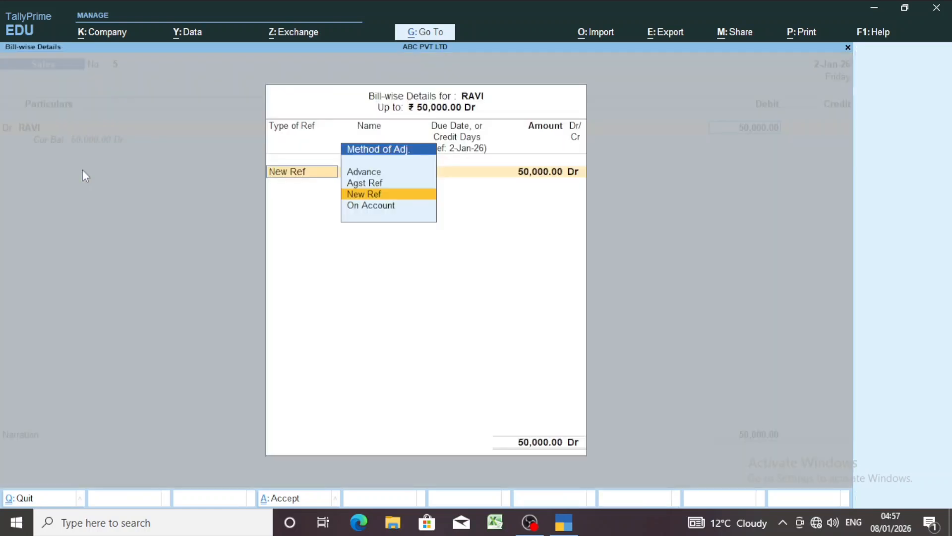
key(Return)
key(Return)
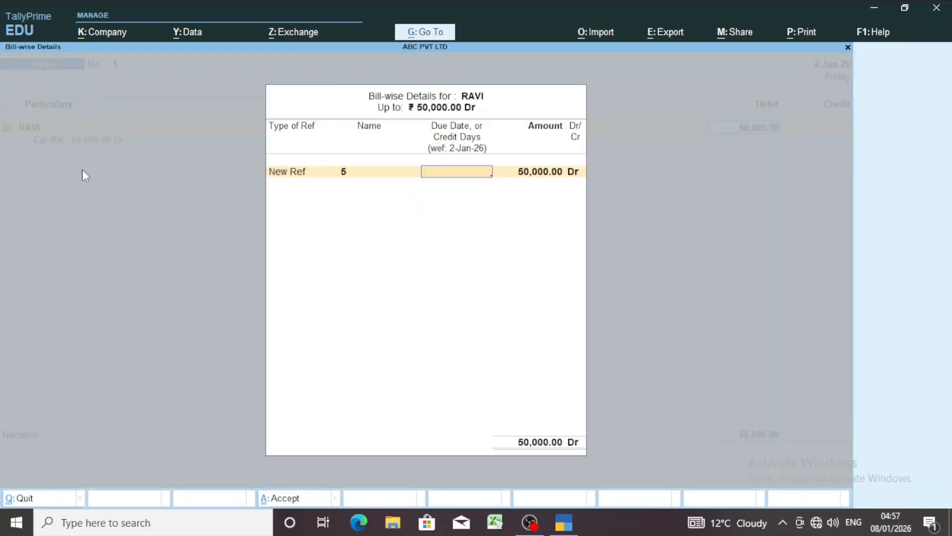
text(30)
Credit the SALE ledger with 50,000 and save the sales voucher without a narration
key(Return)
key(Return)
key(Return)
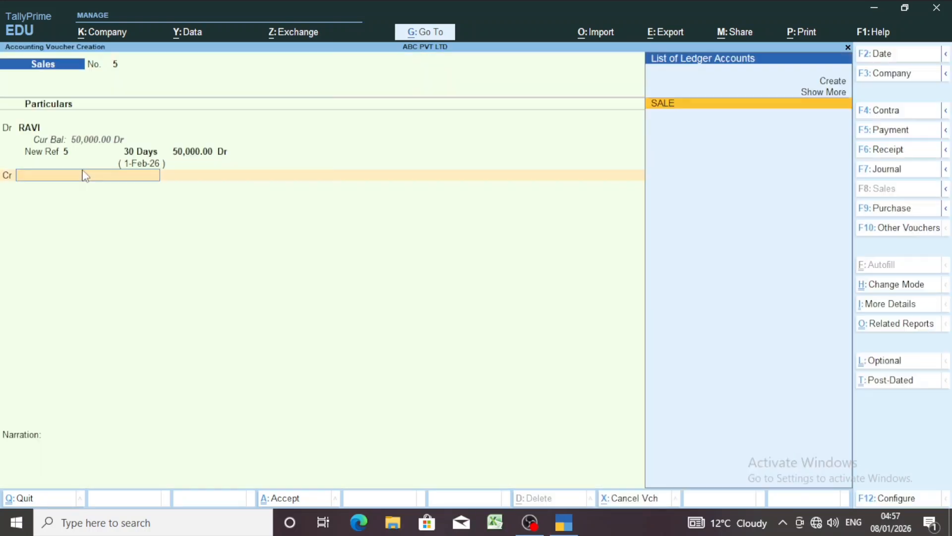
key(Return)
key(Return)
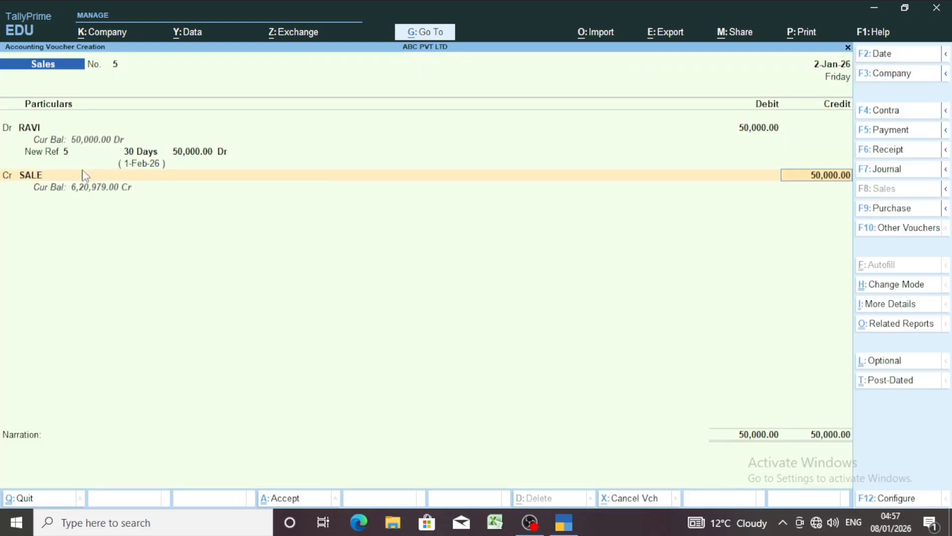
key(Return)
key(Return)
key(Return)
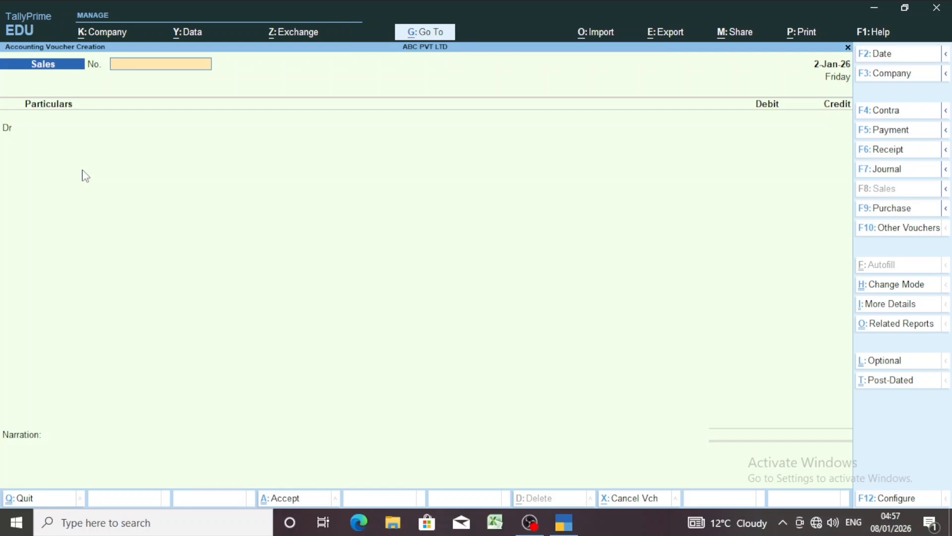
Open a new Receipt voucher and credit the second customer's ledger with 40,000
key(F6)
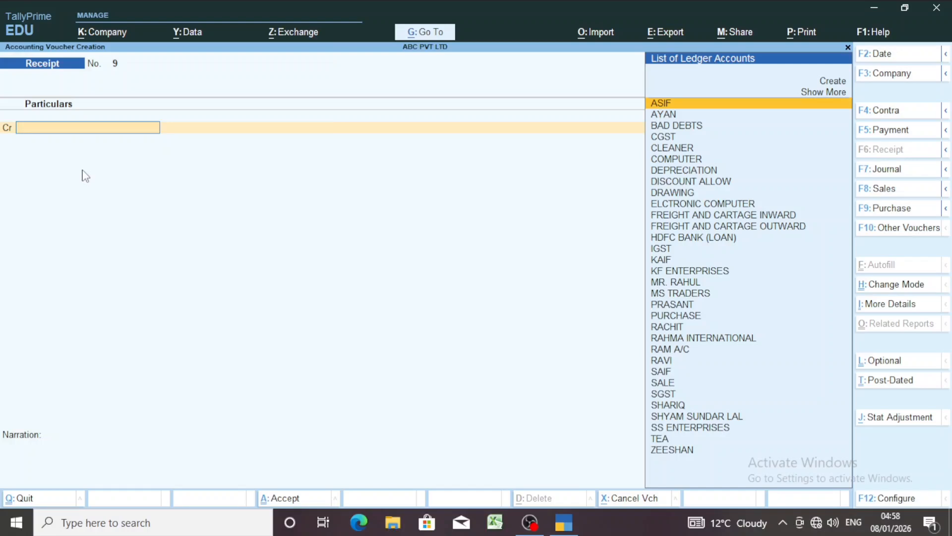
text(ravi)
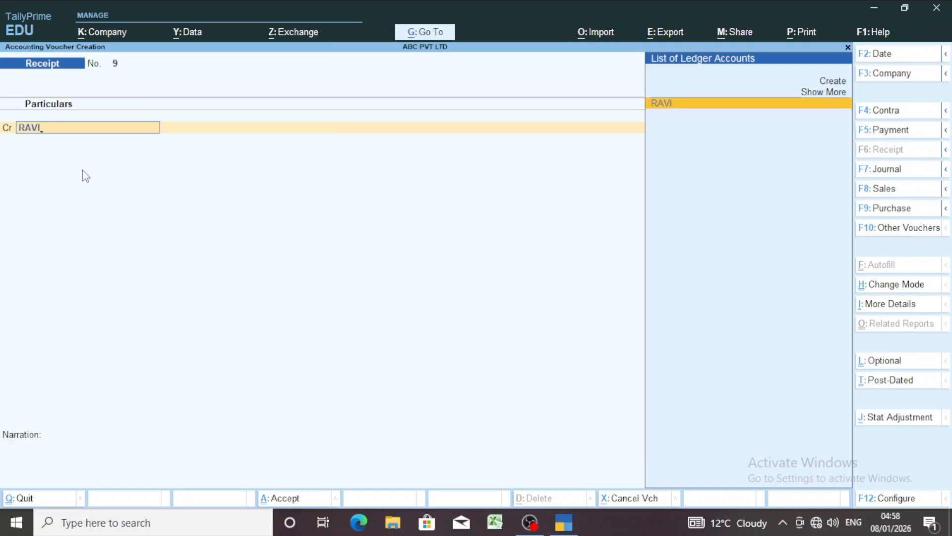
key(Return)
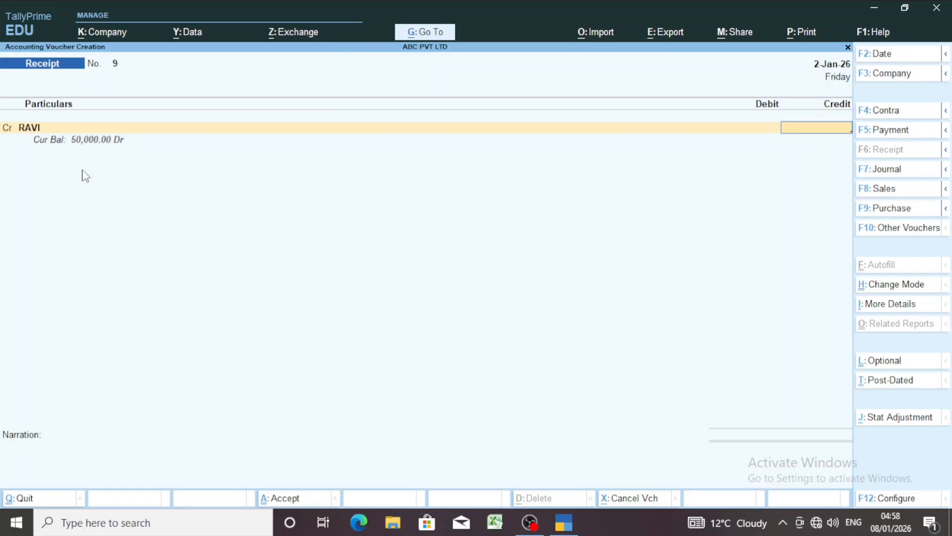
text(40000)
key(Return)
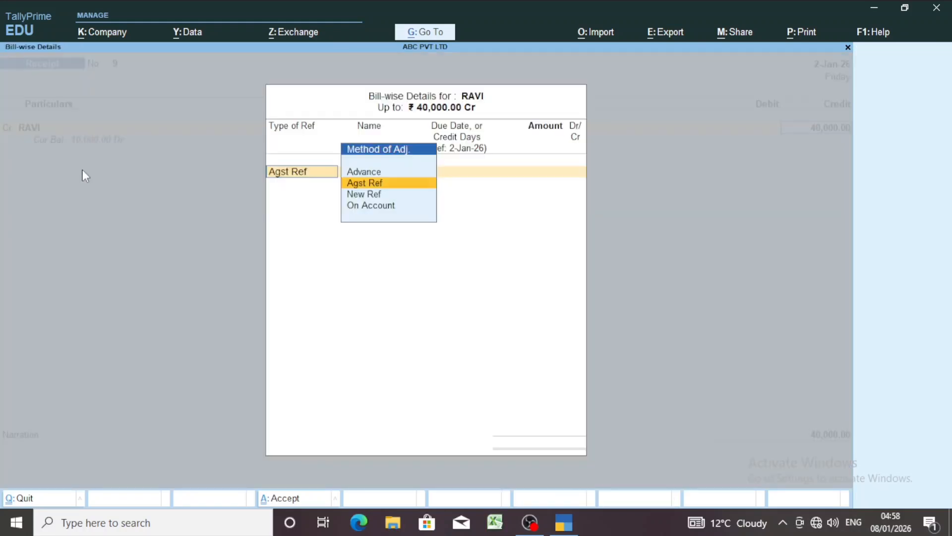
Allocate the 40,000 receipt as Agst Ref to the customer's pending bill 5
key(Return)
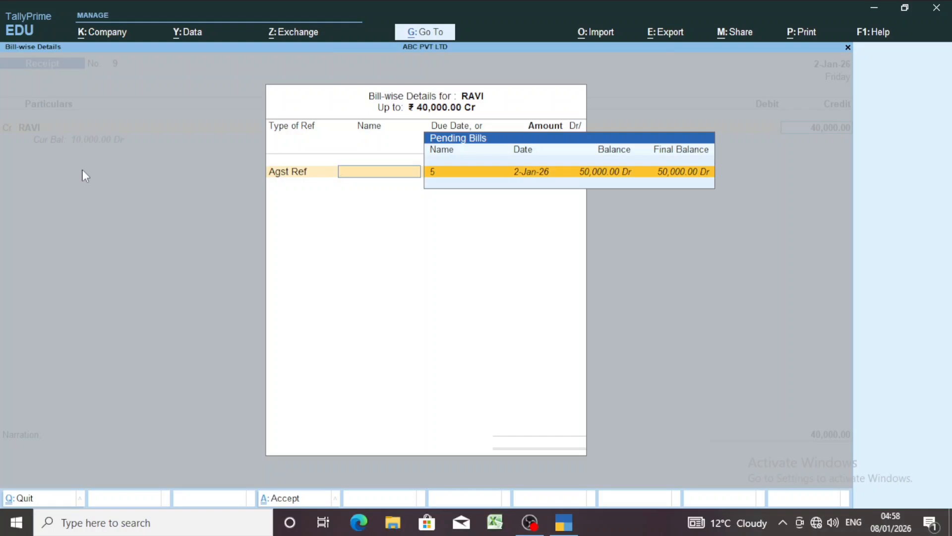
key(Return)
Debit the Cash ledger with 20,000 in the receipt voucher
key(Return)
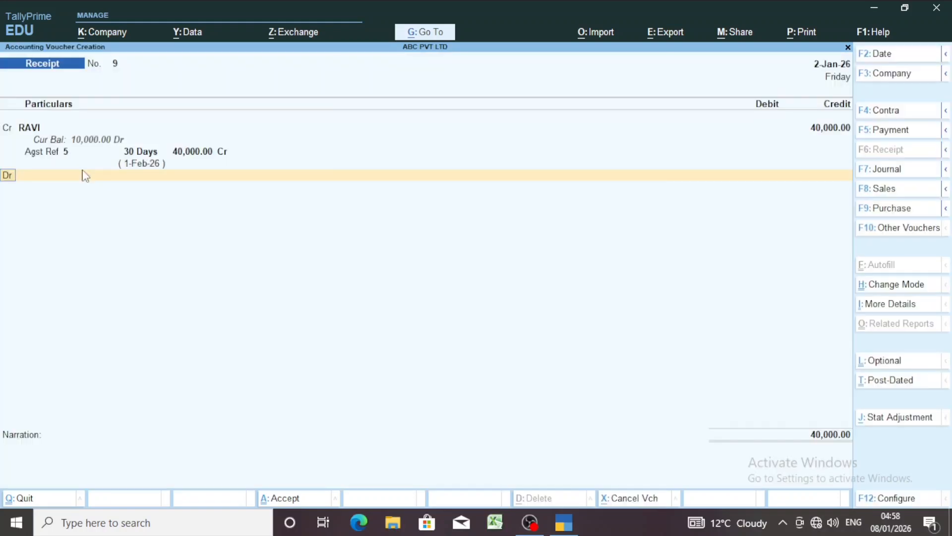
key(Return)
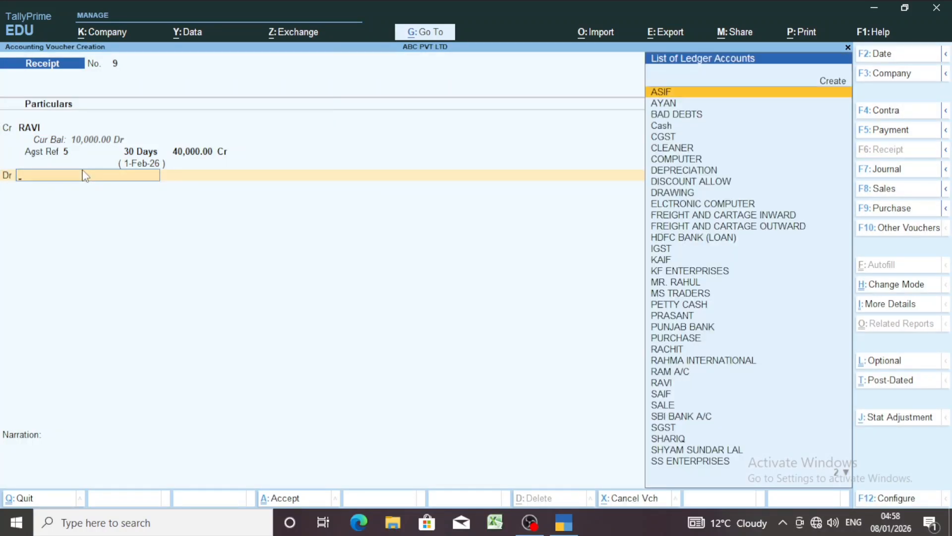
text(CAS)
key(Return)
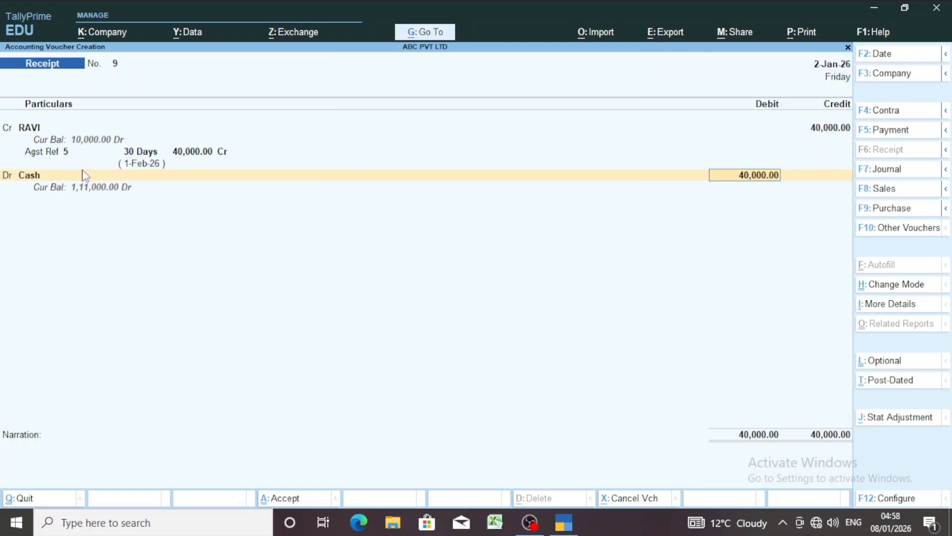
text(20000)
Debit PUNJAB BANK with 10,000 and accept its bank allocation as Cheque/DD without an instrument number
key(Return)
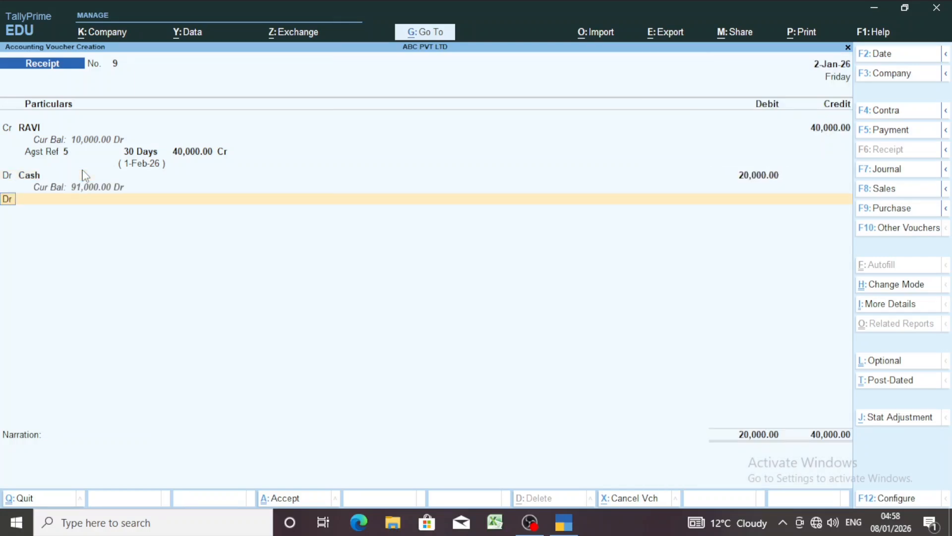
key(Return)
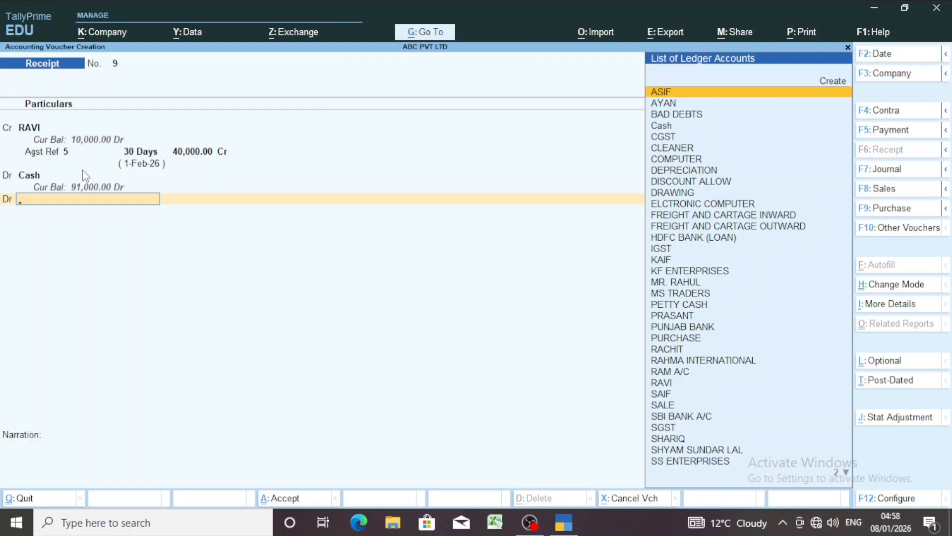
text(BANK)
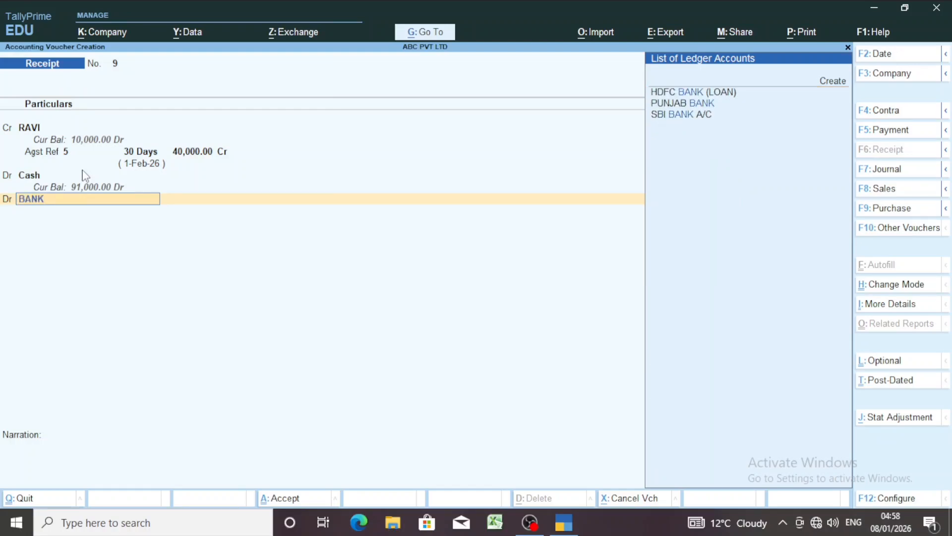
key(Down)
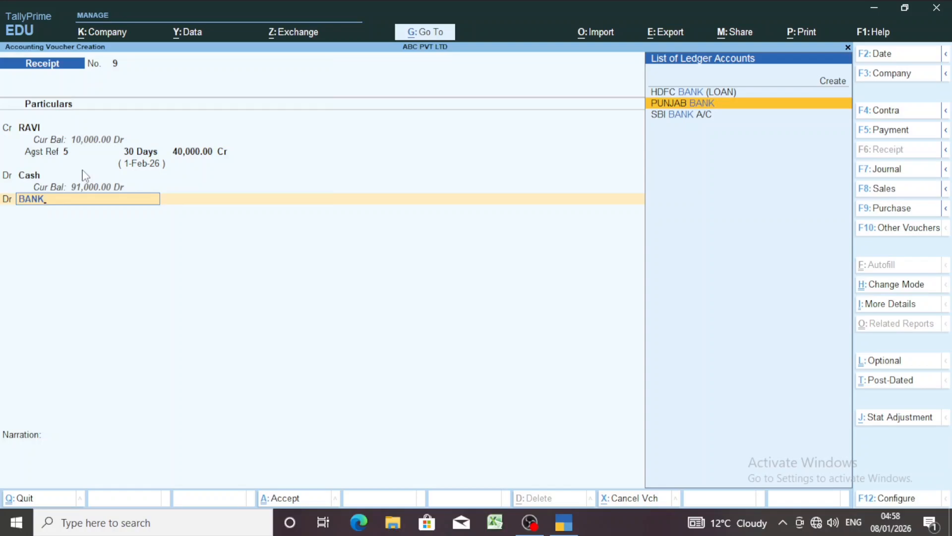
key(Return)
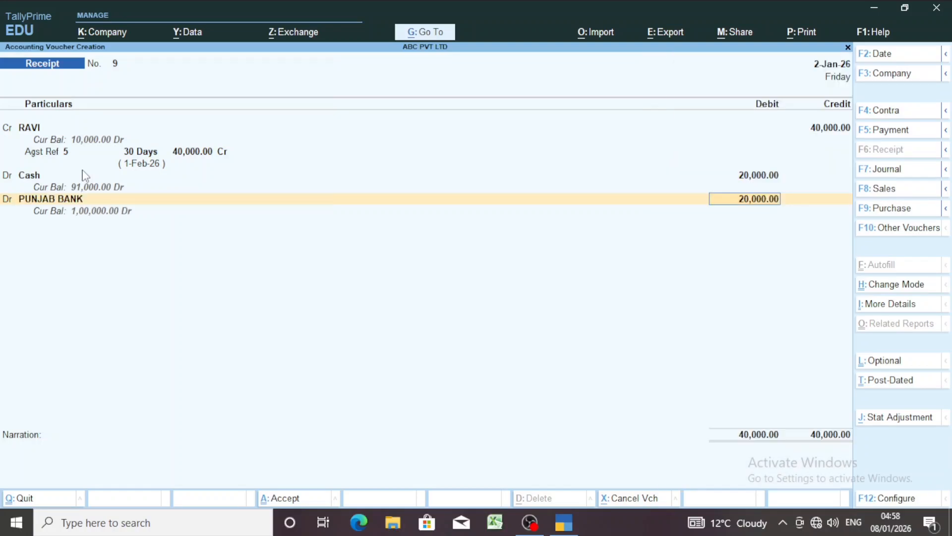
text(10000)
key(Return)
key(Return)
key(Return)
key(Return)
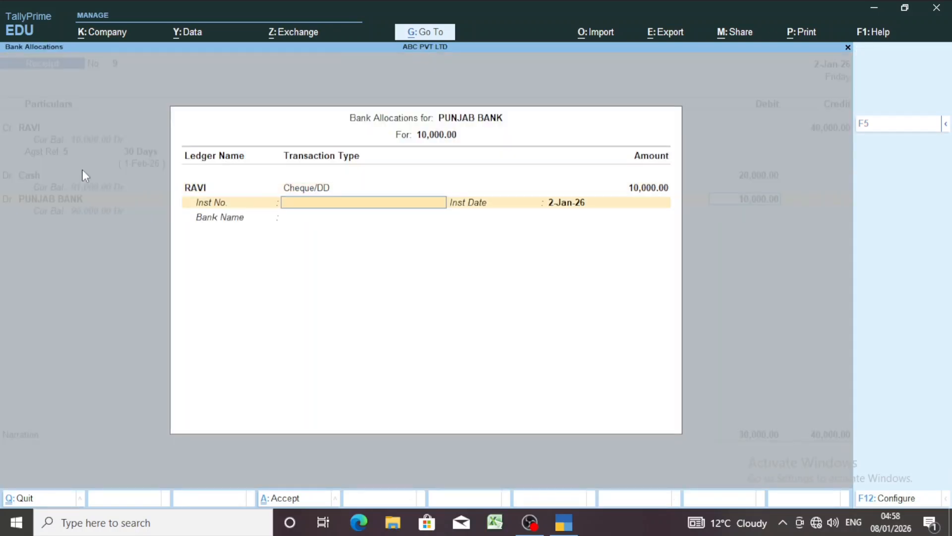
key(Return)
key(Return)
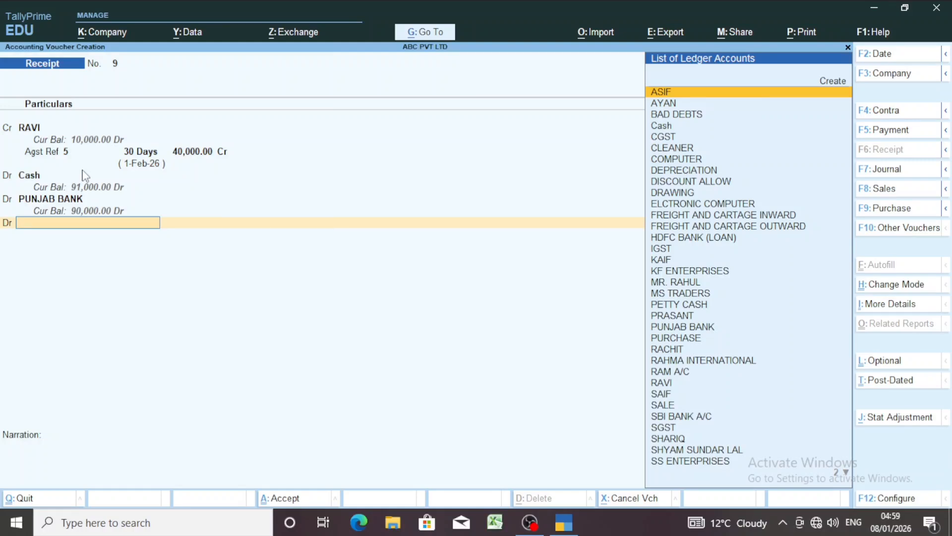
Create a ledger named AC under Fixed Assets for the next debit line, keeping the default statutory details
key(ctrl)
key(alt+c)
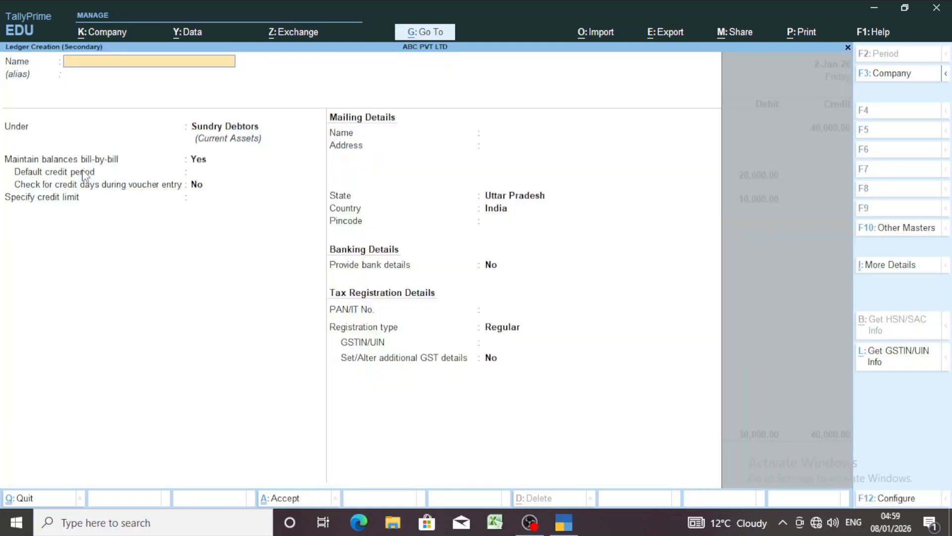
text(AC)
key(Return)
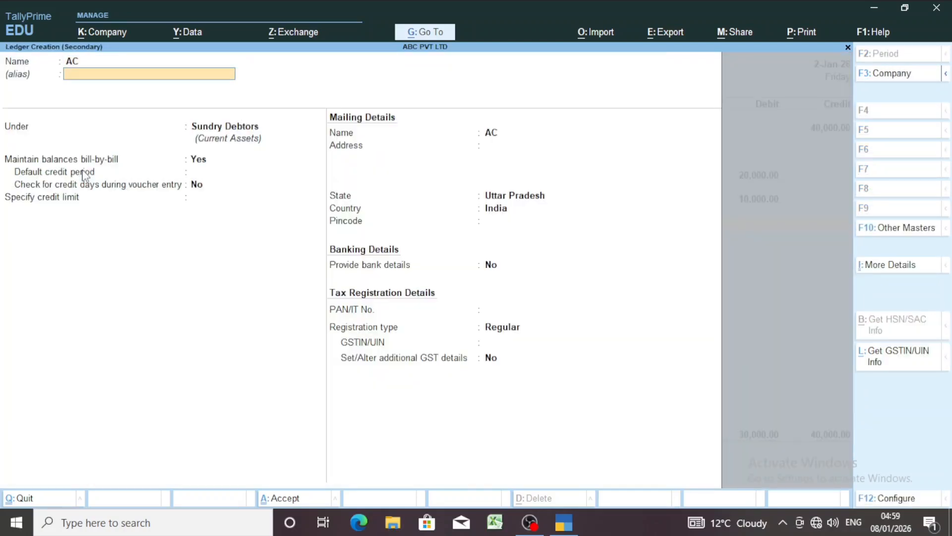
key(Return)
text(fi)
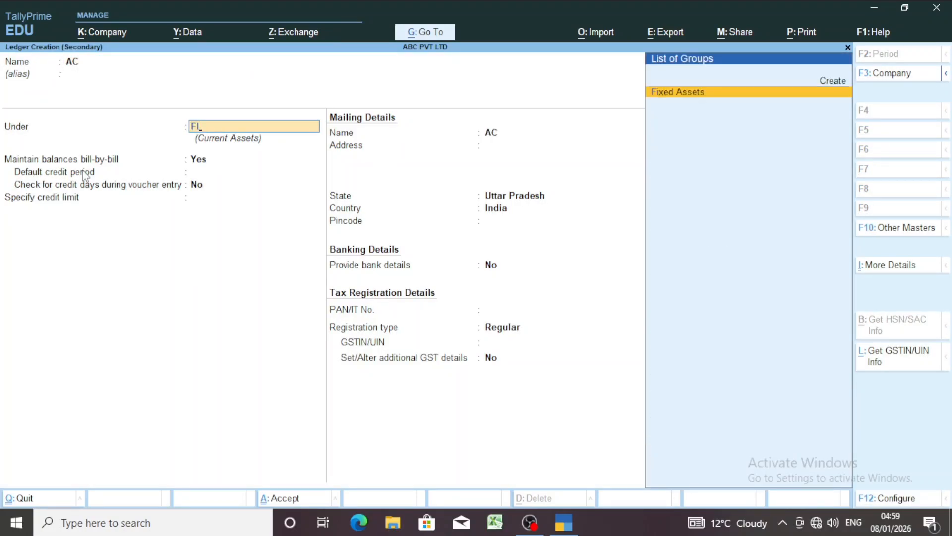
key(Return)
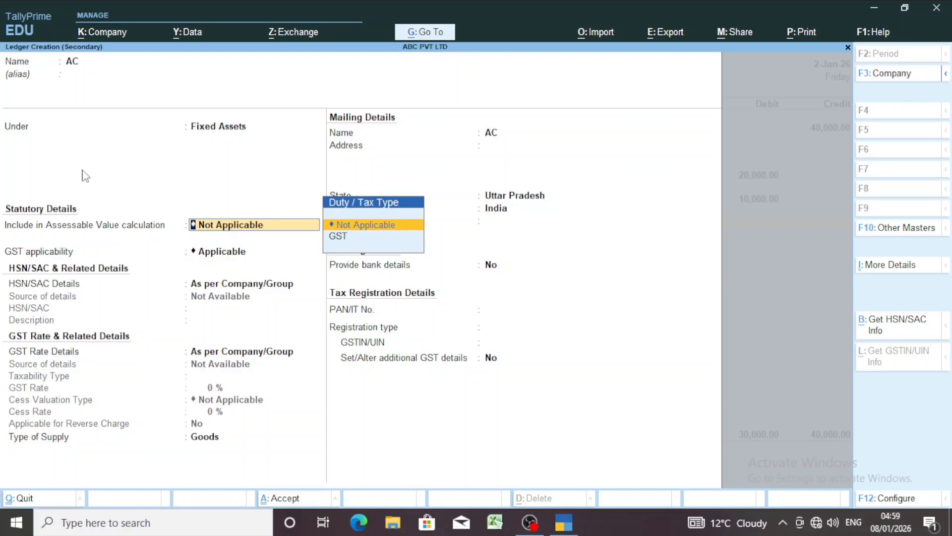
key(Return)
key(Return)
key(Return)
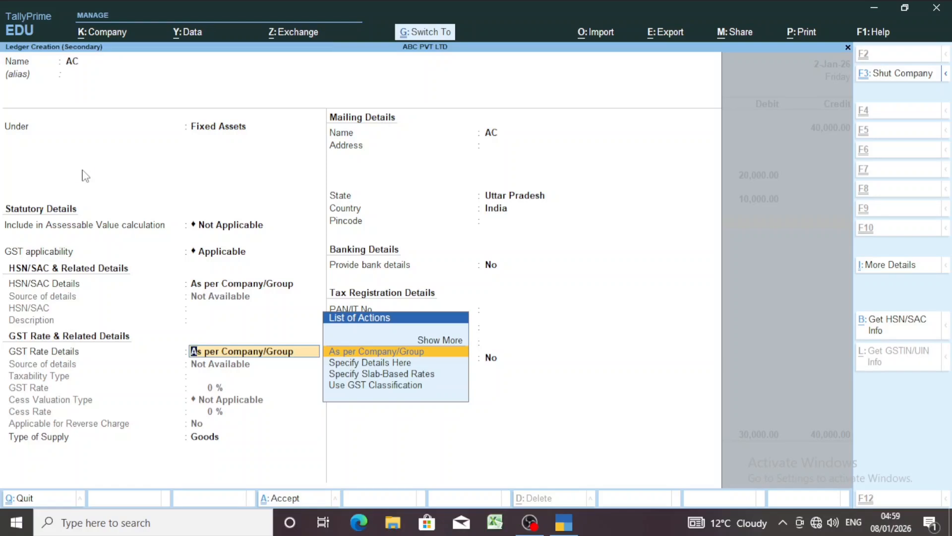
key(ctrl+a)
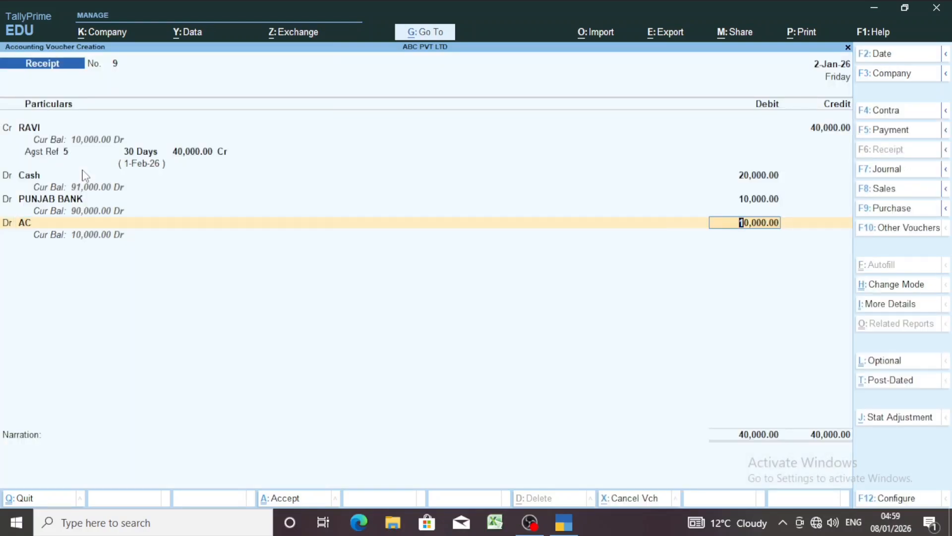
Accept 10,000 as the debit for AC and save the receipt voucher without a narration
key(Return)
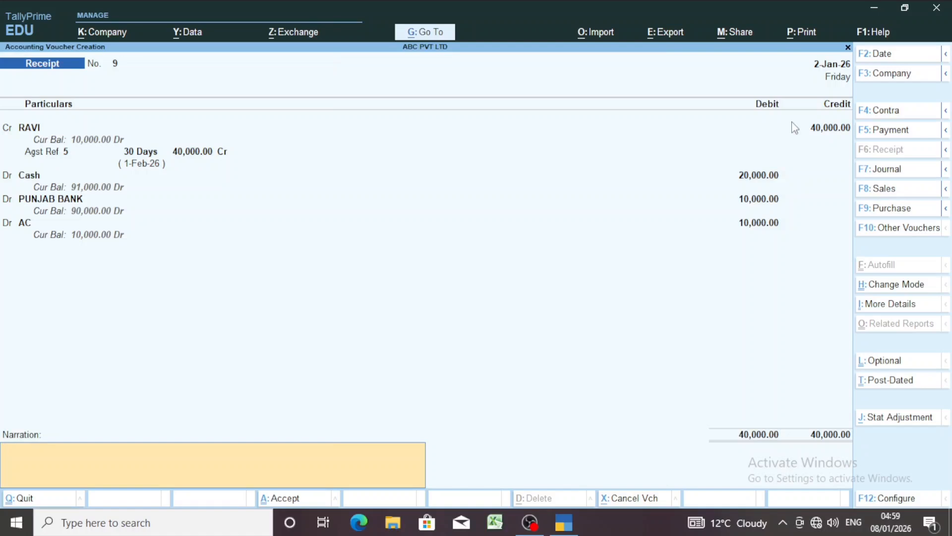
key(Return)
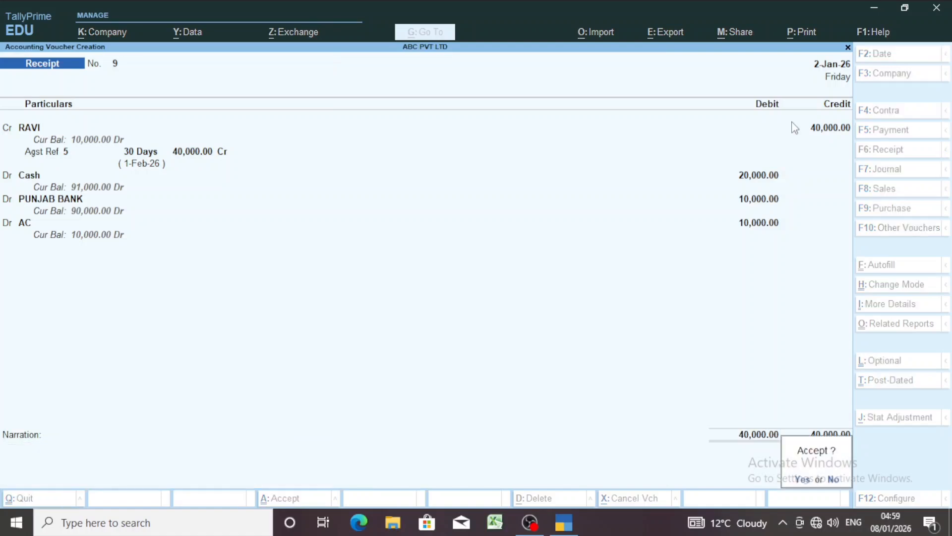
key(Return)
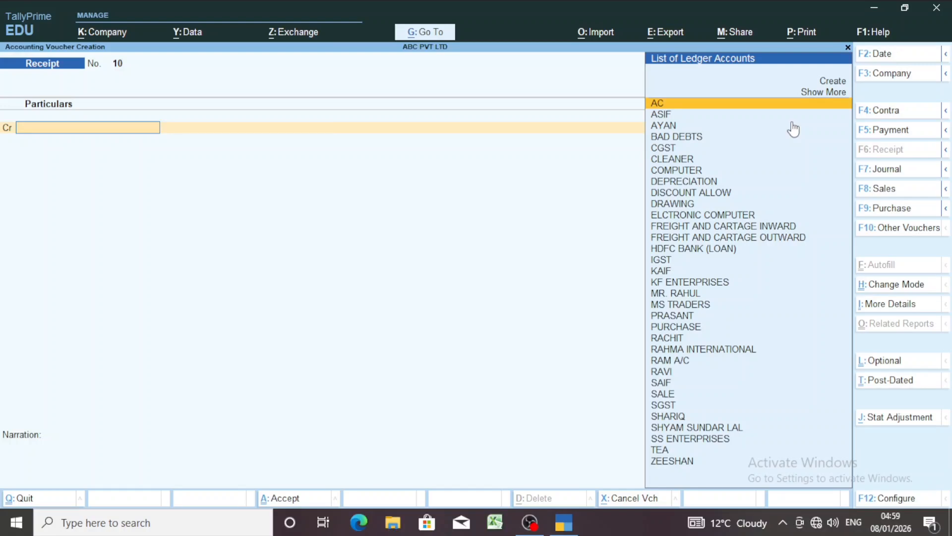
Open a new Journal voucher dated 2-Jan-26
key(F7)
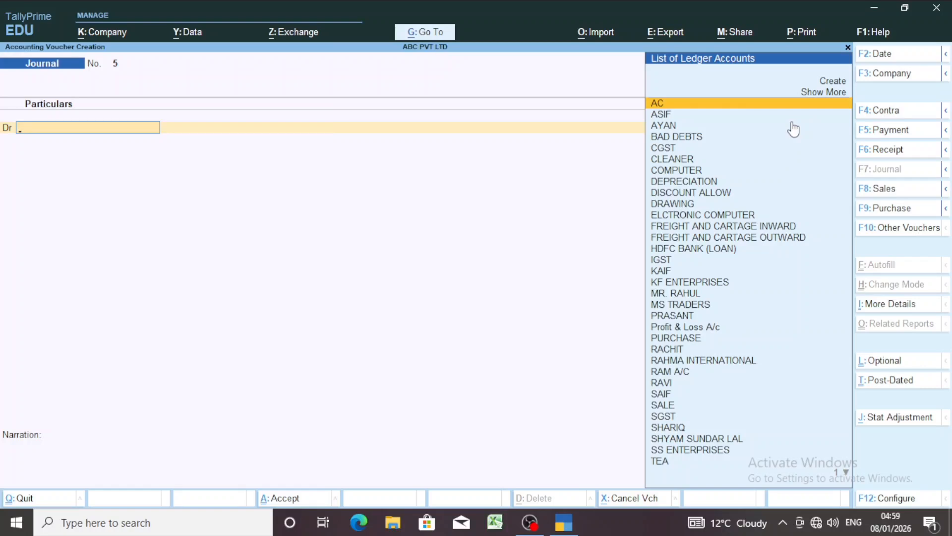
key(F2)
text(31)
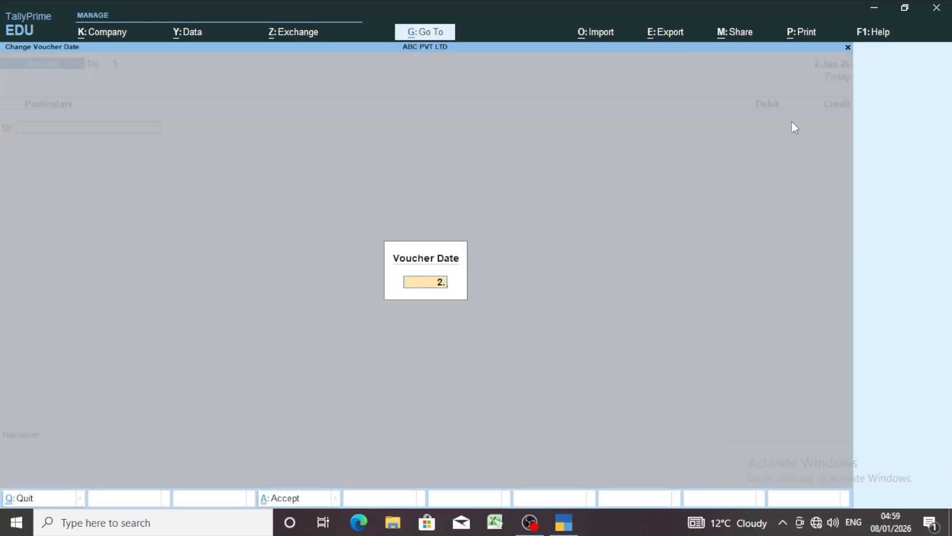
key(Return)
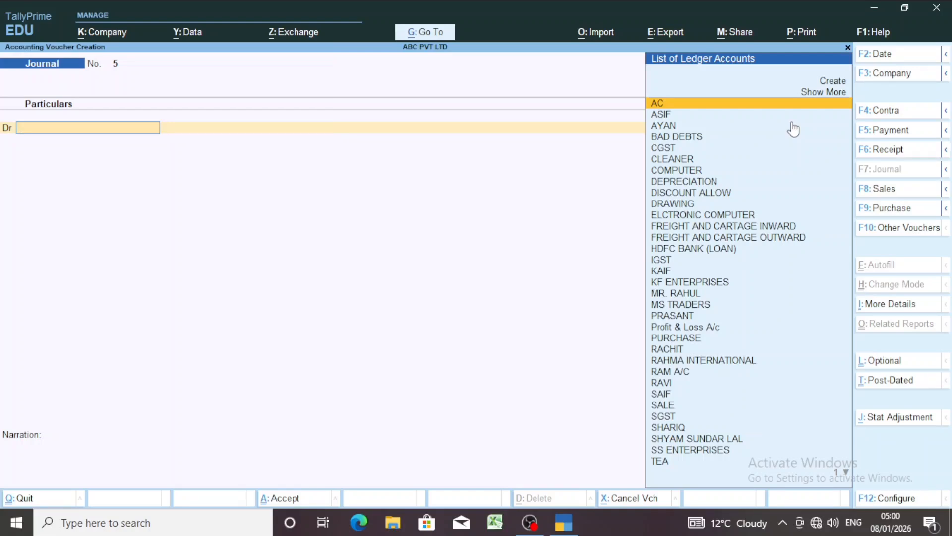
Debit the BAD DEBTS ledger with 10,000 in the journal voucher
text(BANK)
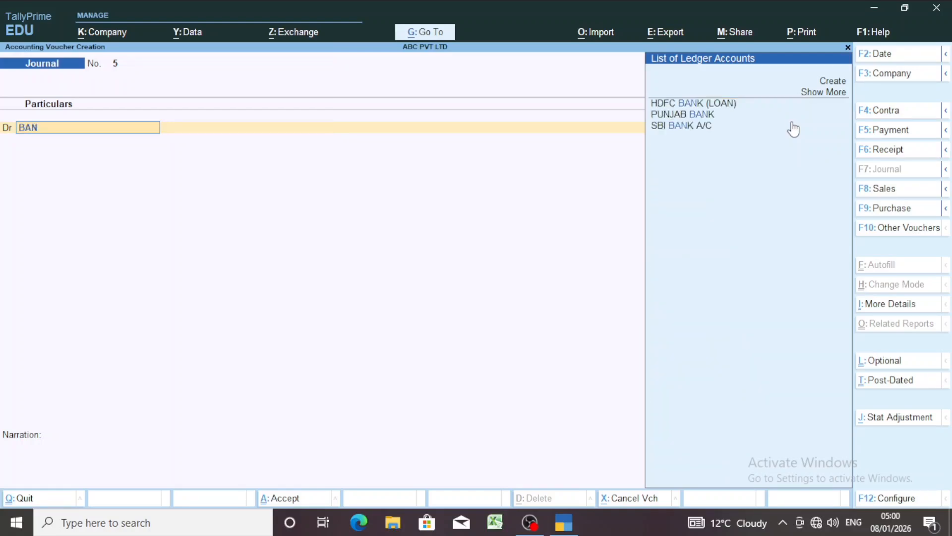
key(BackSpace)
key(BackSpace)
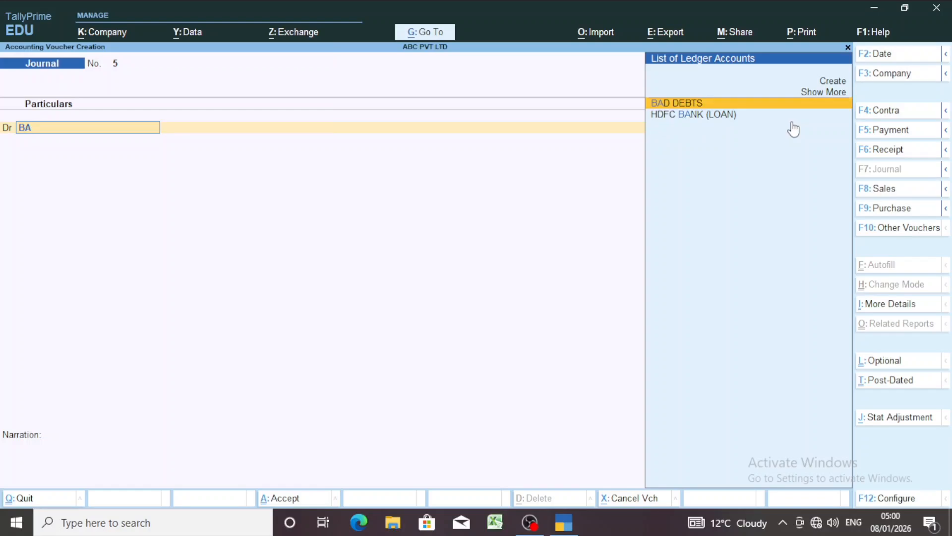
text(D)
key(Return)
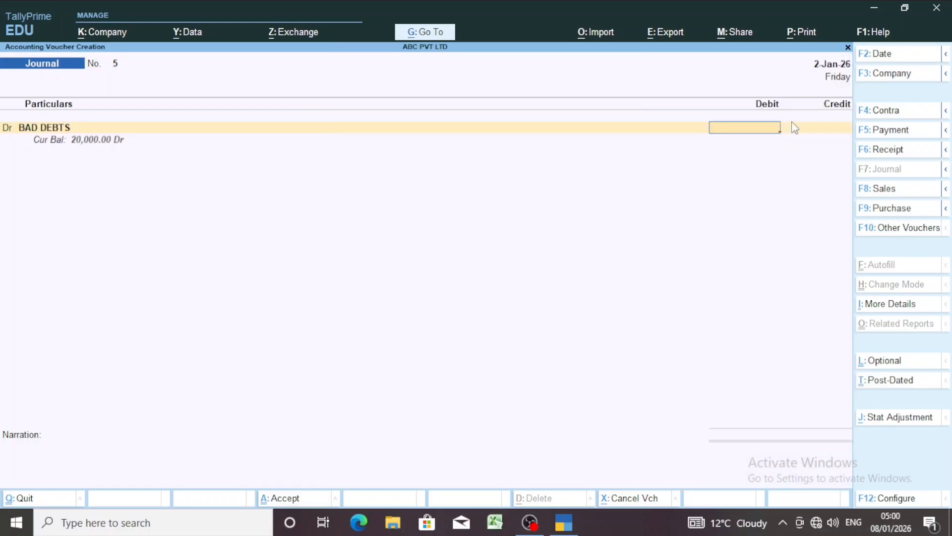
text(100000.00)
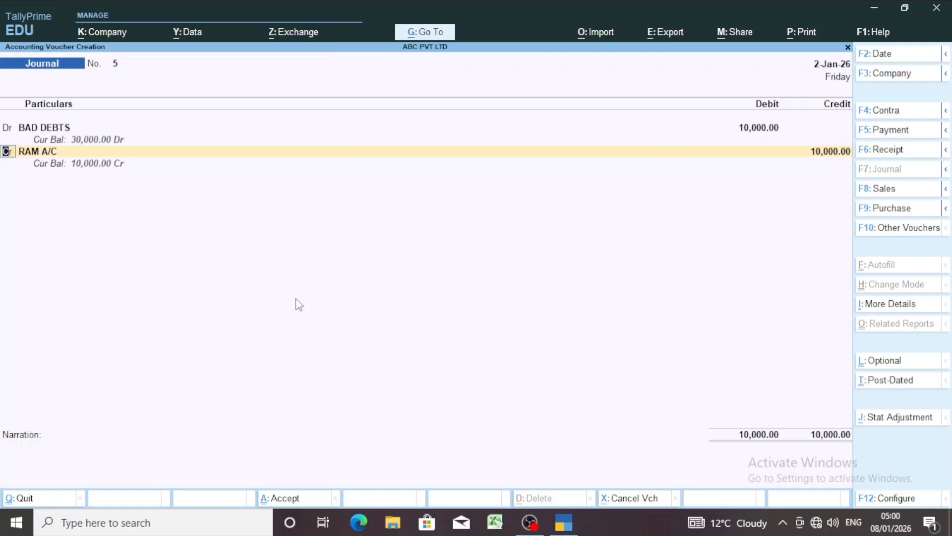
Replace the credited ledger with the second customer's ledger and accept 10,000 as the credit amount
key(Return)
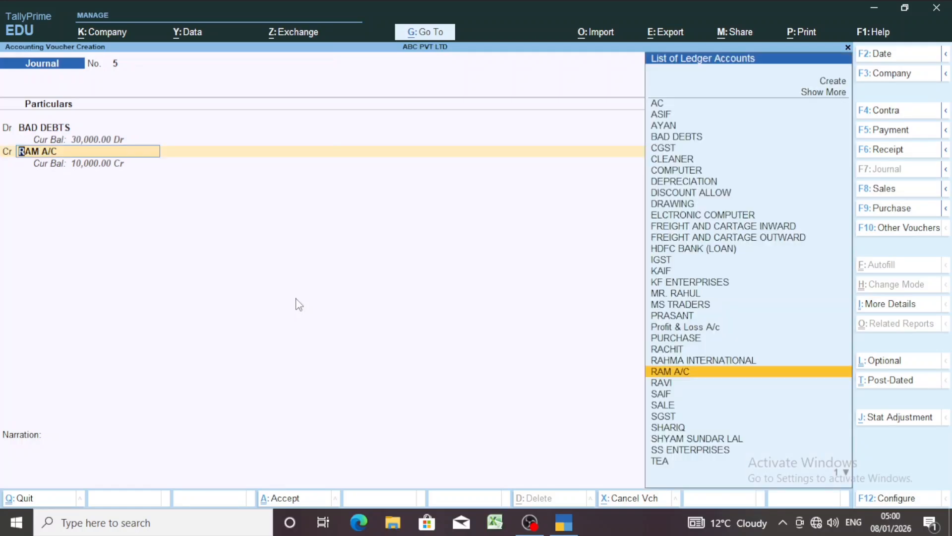
text(R)
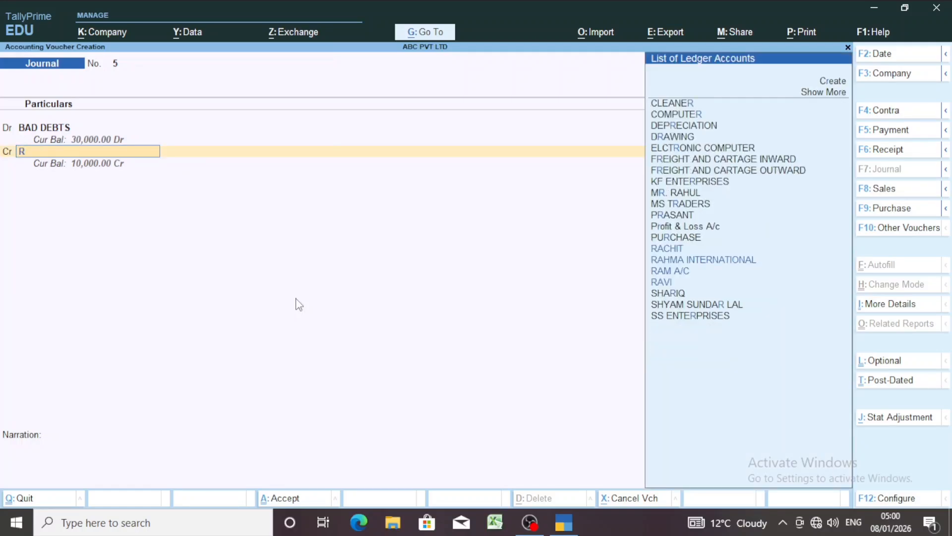
text(AVI)
key(Return)
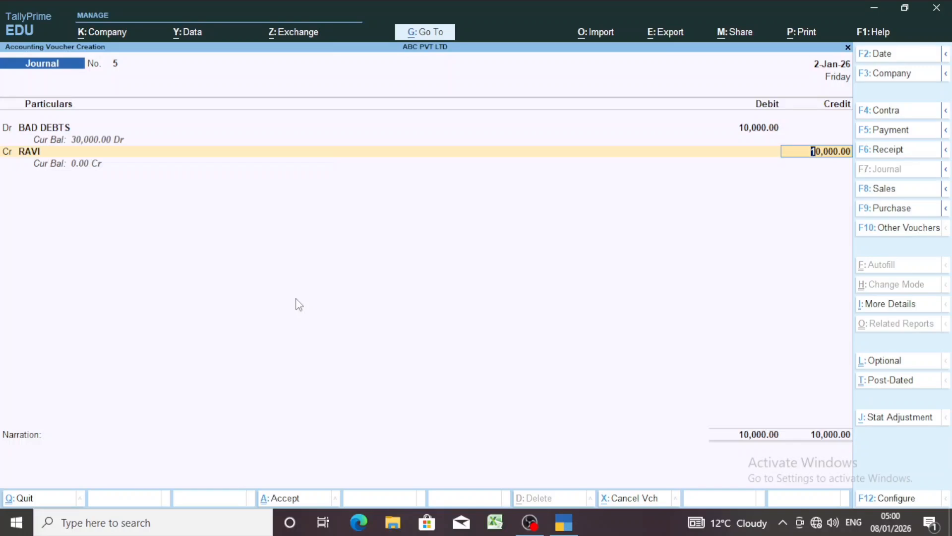
key(Return)
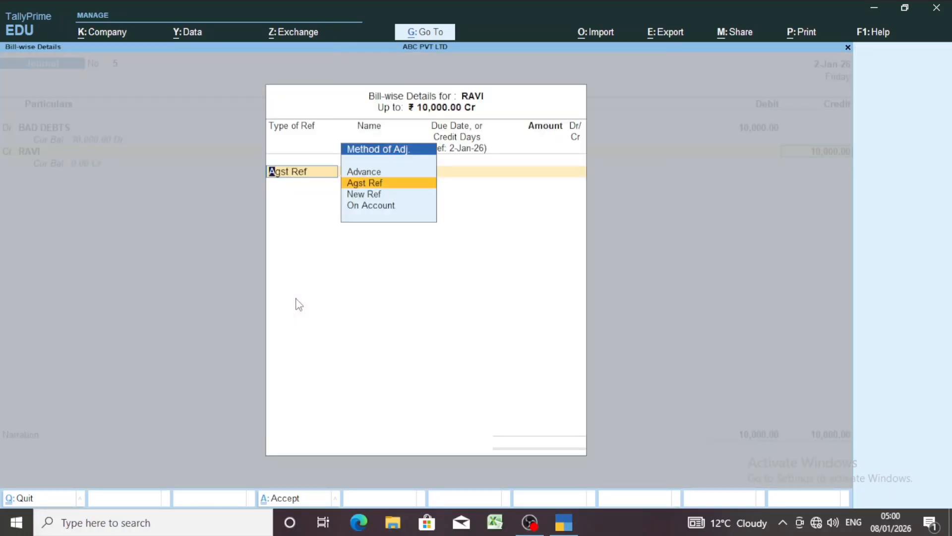
Allocate the 10,000 credit as Agst Ref to the customer's pending bill 5 and save the journal voucher without a narration
key(Return)
key(Return)
key(Return)
key(Return)
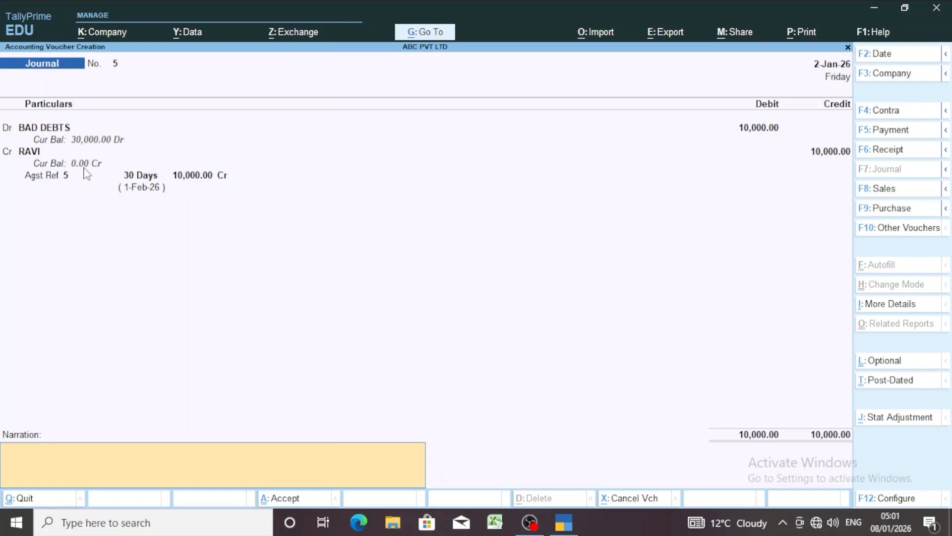
key(Return)
key(Return)
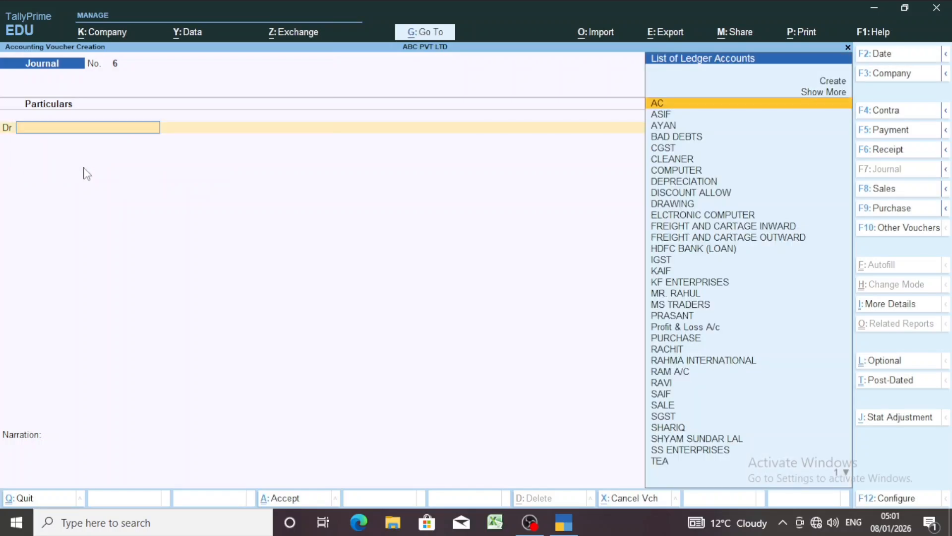